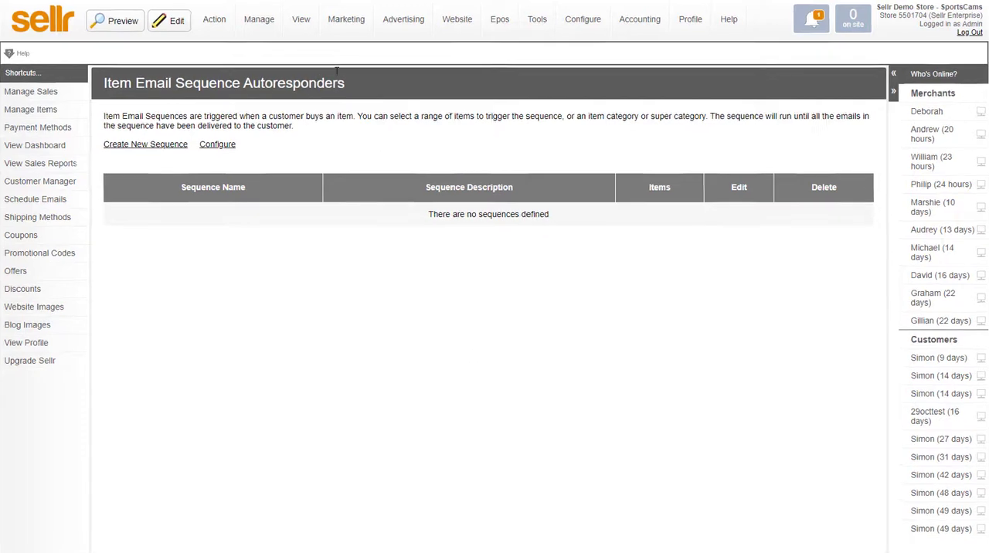
Step: Open the item sequences page of the email marketing autoresponders
mouse_move(349, 24)
mouse_move(370, 79)
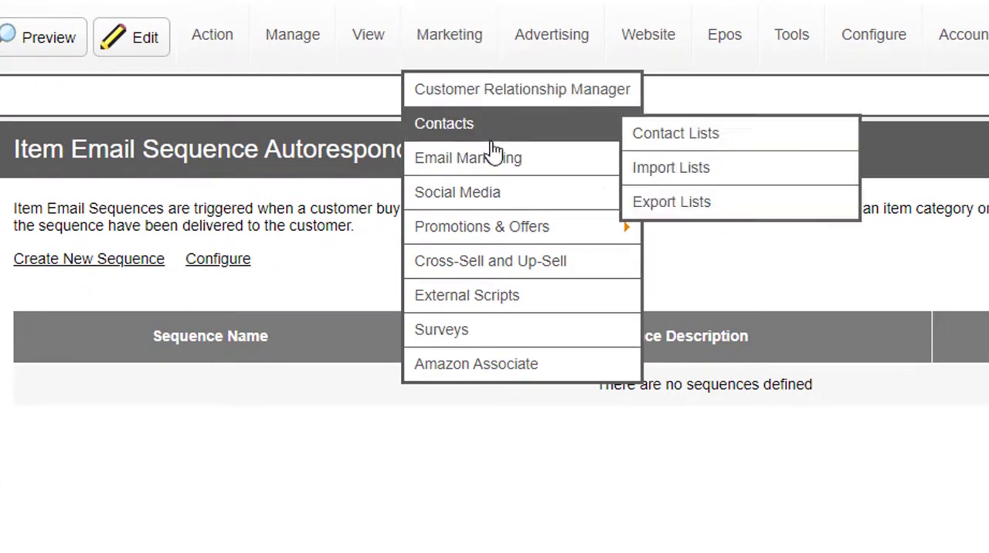
mouse_move(494, 156)
mouse_move(680, 302)
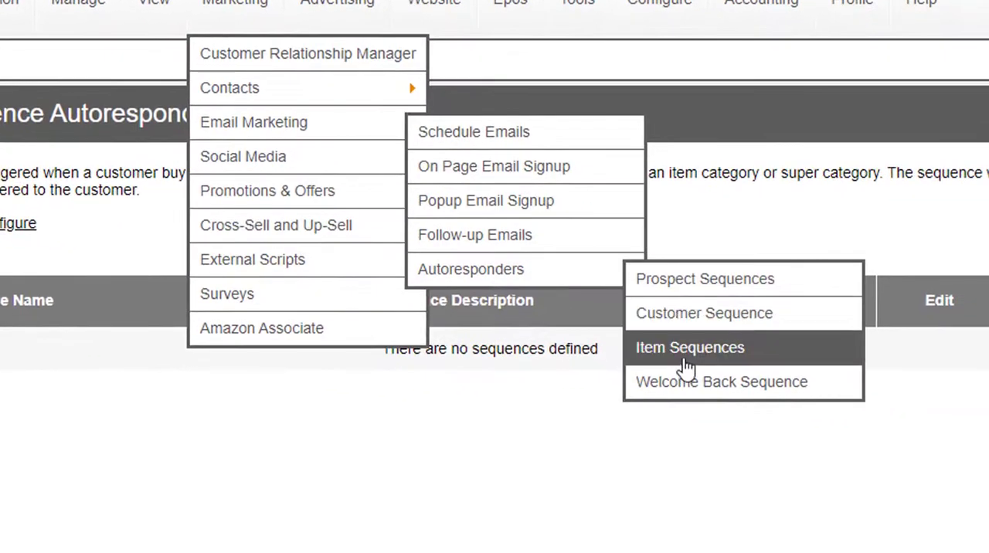
left_click(684, 361)
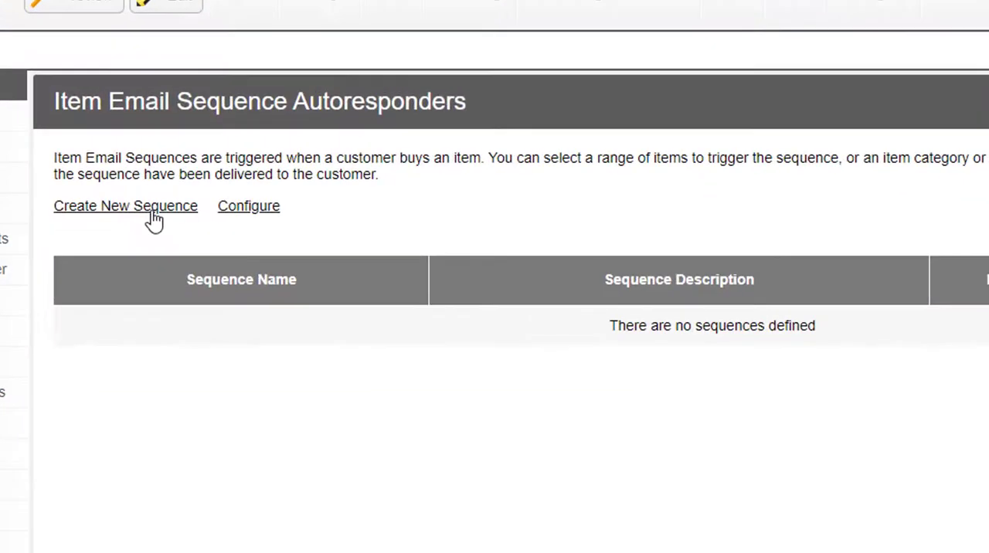
Step: Create a new item email sequence named "Action Cameras" with the description "Action Camera Sequence"
left_click(154, 207)
left_click(471, 229)
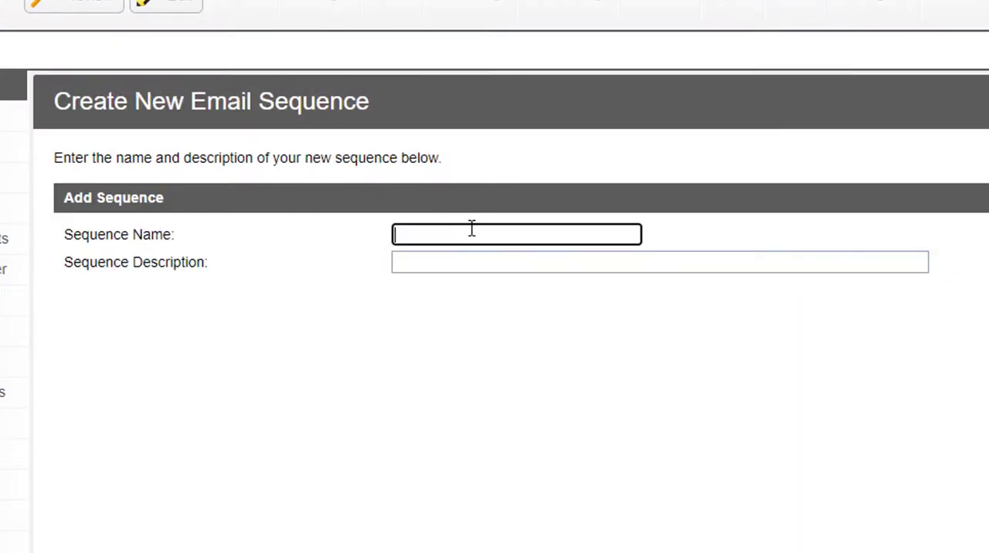
type("Action")
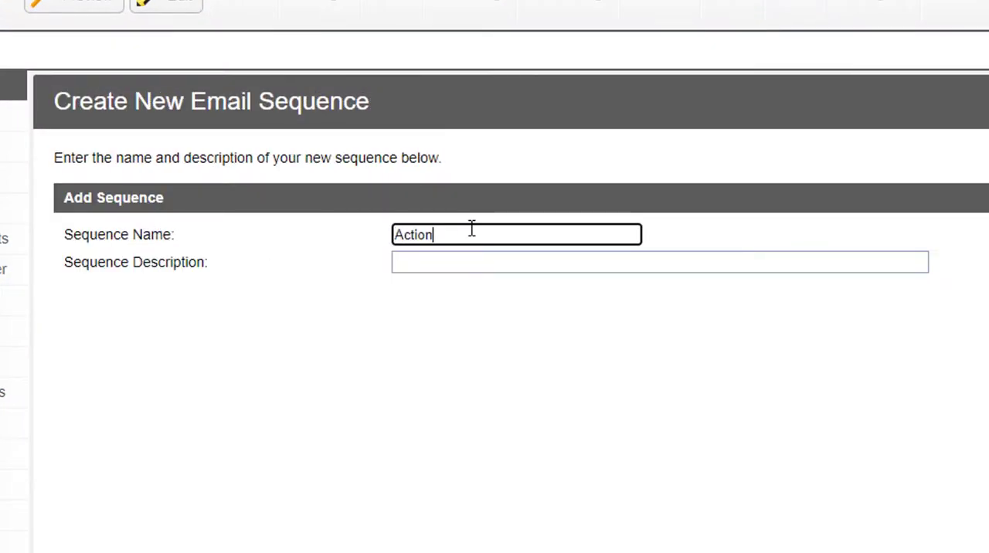
type(" Cemares")
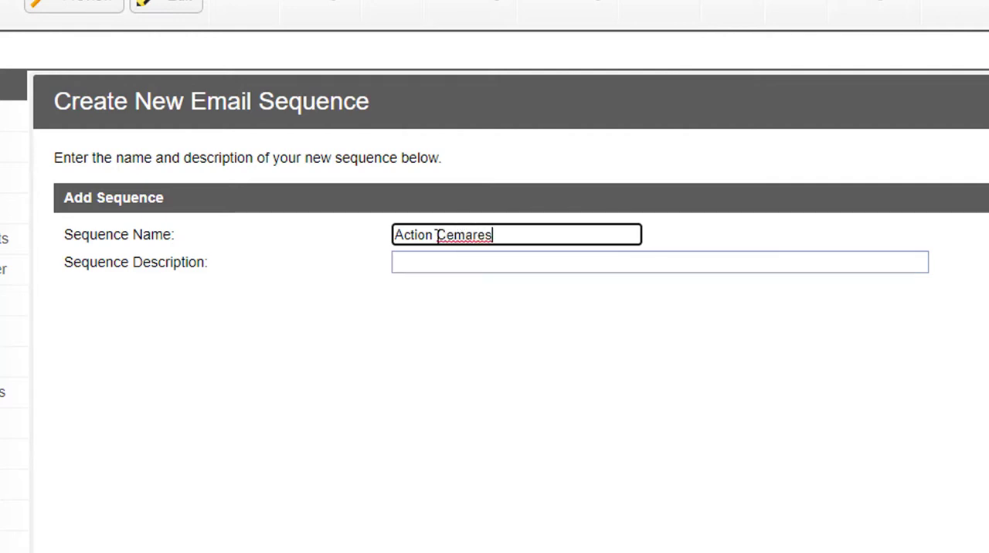
double_click(453, 234)
type("Cameras")
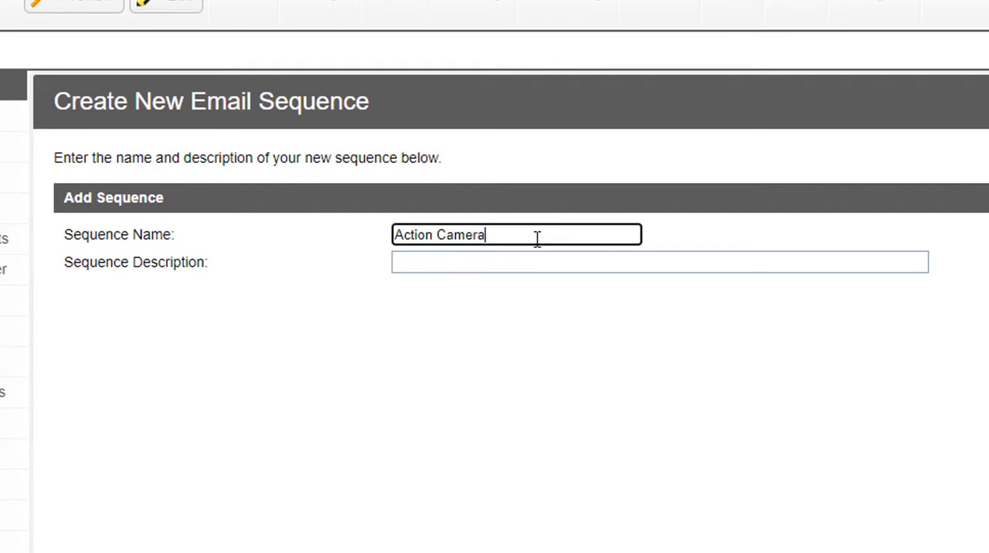
key("Tab")
type("Action Camera ")
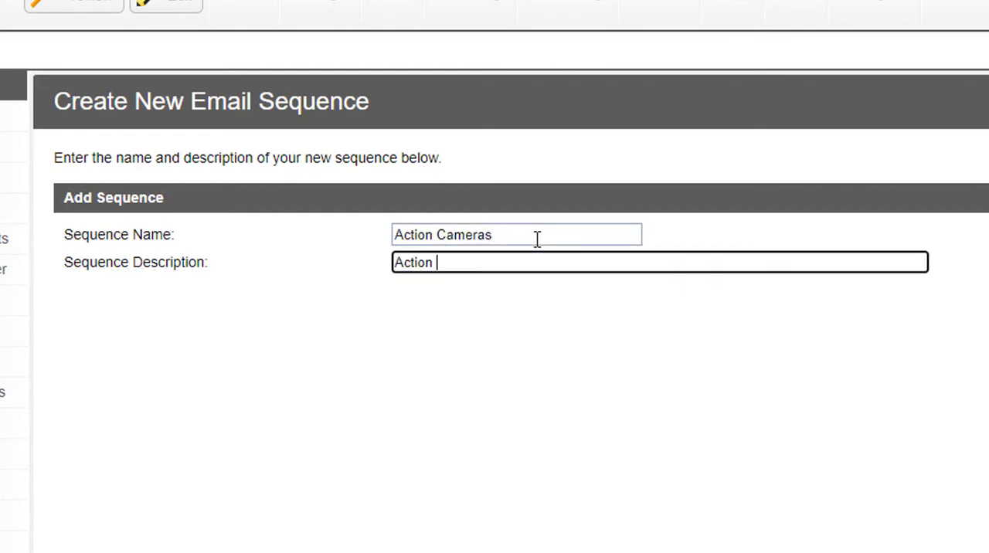
type("Sequence")
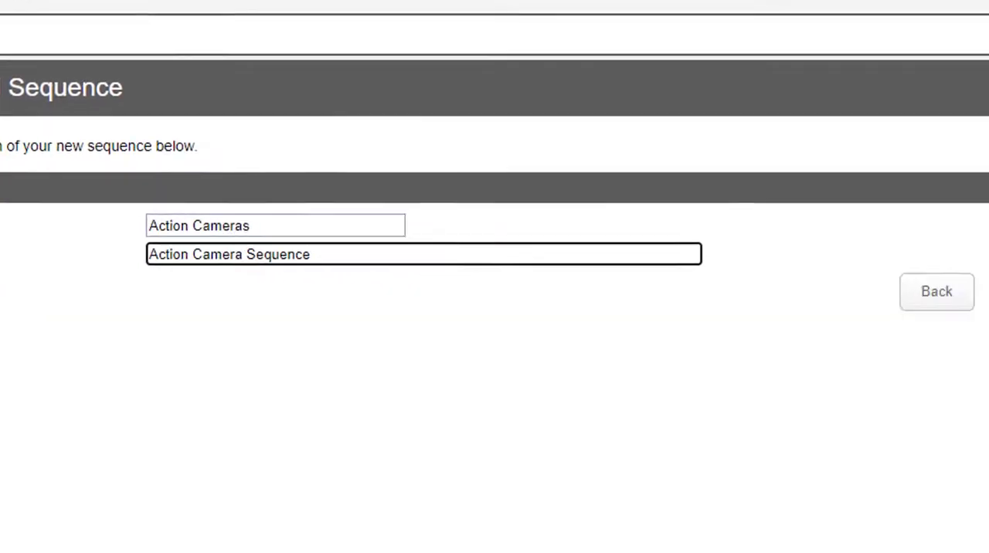
left_click(702, 287)
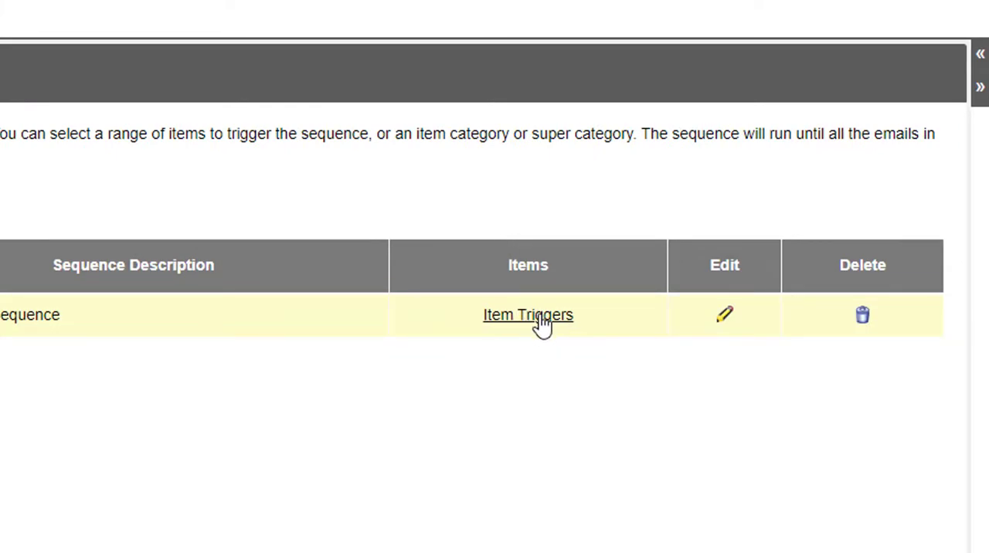
Step: Set Product2, Product3, Product4 and Product5 from the Action Cameras category as the sequence's item triggers and return to the sequence list
left_click(543, 323)
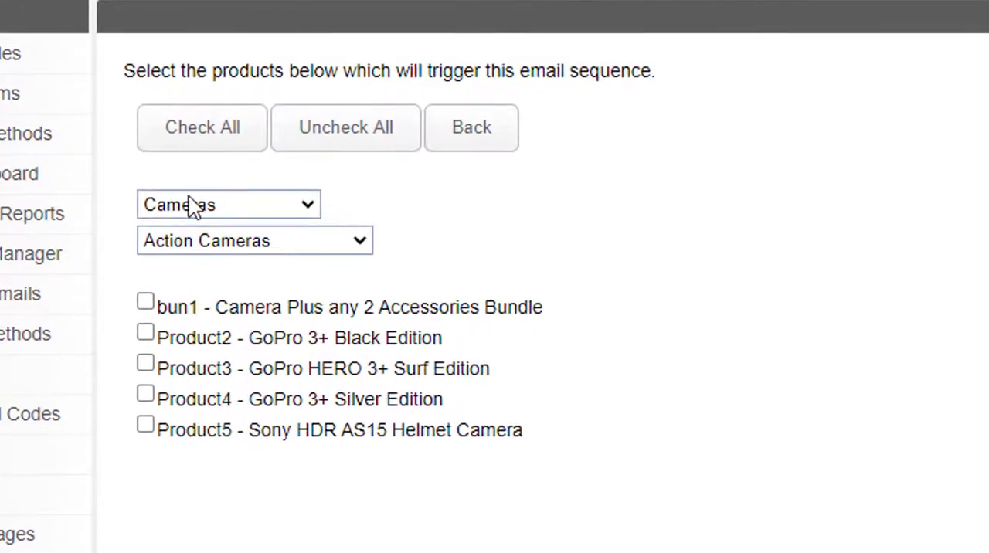
left_click(363, 241)
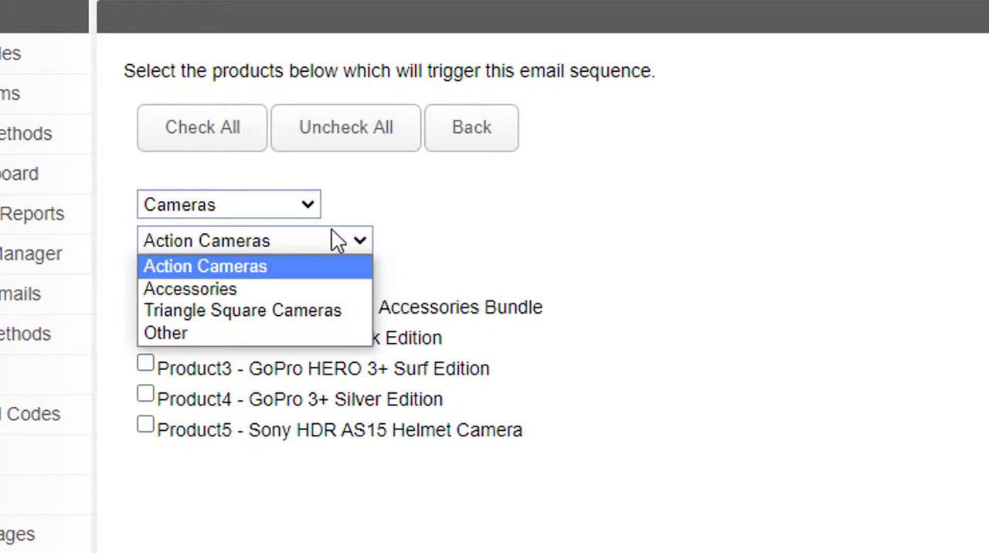
left_click(362, 241)
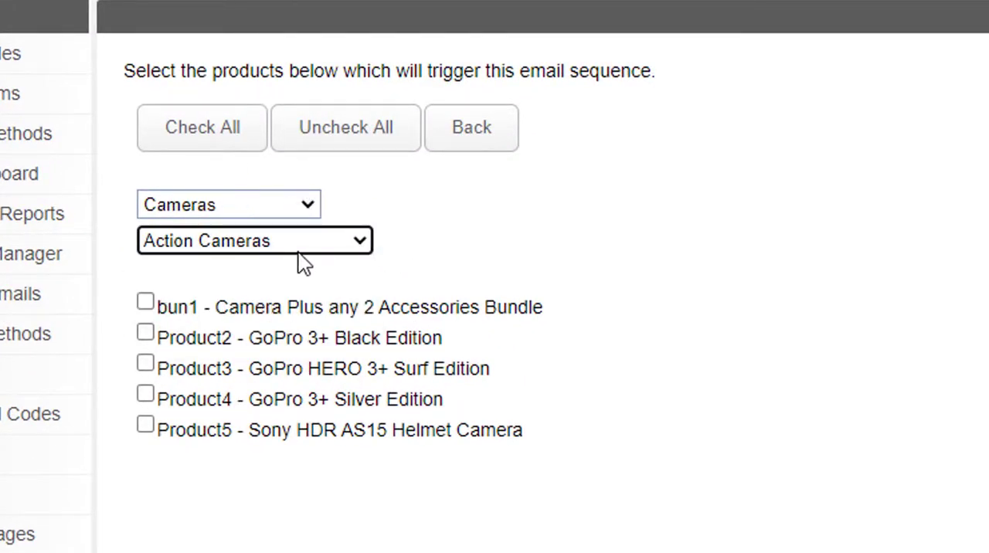
left_click(145, 334)
left_click(145, 365)
left_click(146, 395)
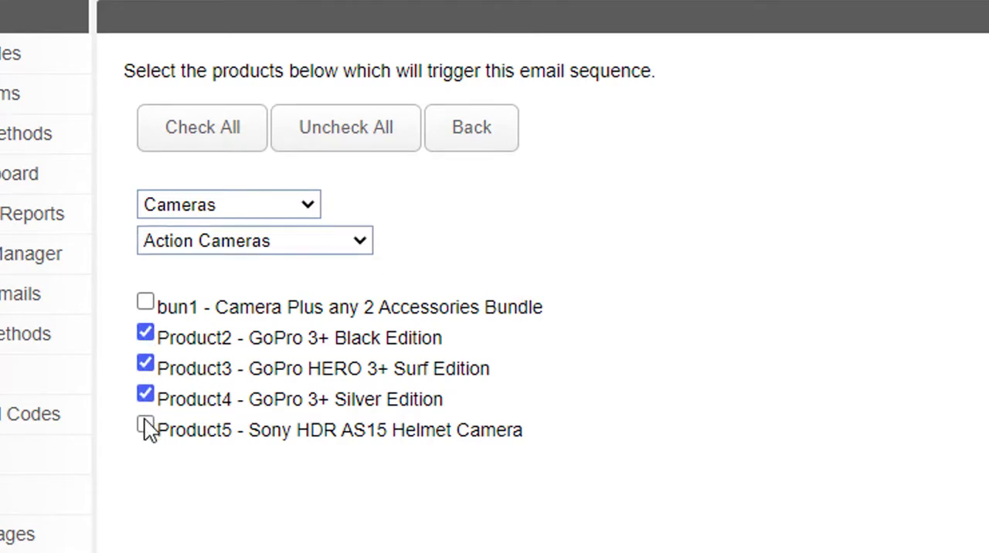
left_click(146, 424)
left_click(461, 125)
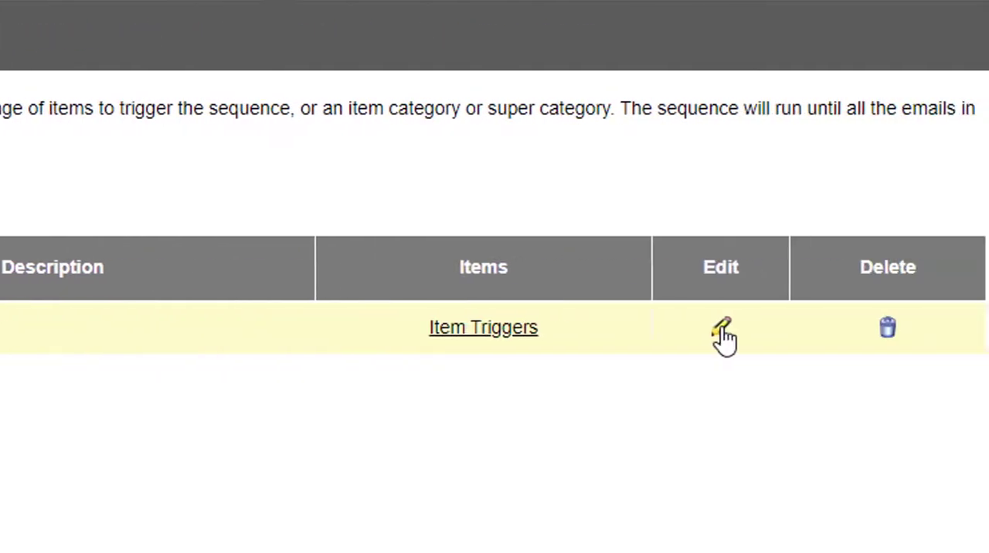
Step: Open the Action Cameras sequence for editing and start adding an email to it
left_click(690, 330)
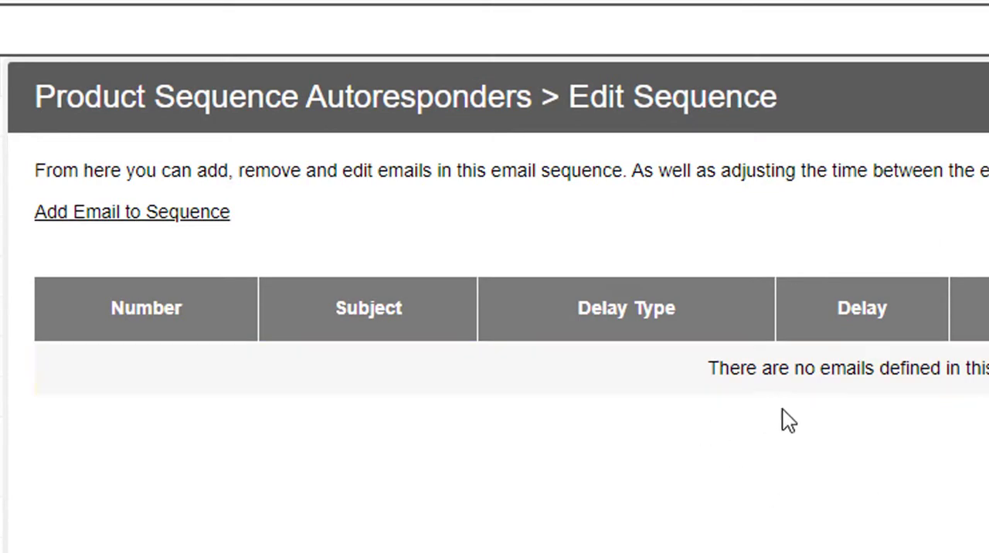
left_click(93, 212)
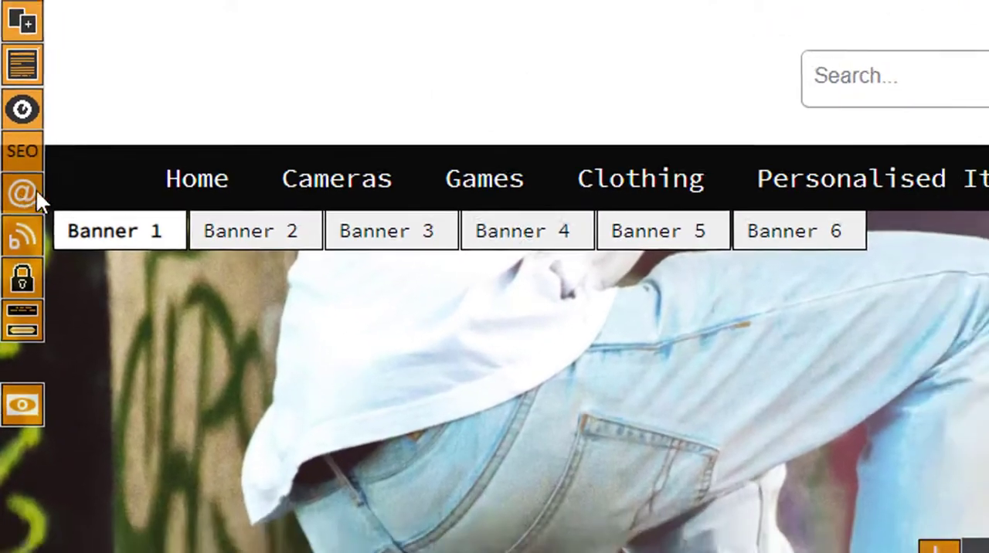
Step: In the website editor's Email Designer, add a Standard Email named "Camera Seq" and open it
left_click(24, 204)
left_click(707, 430)
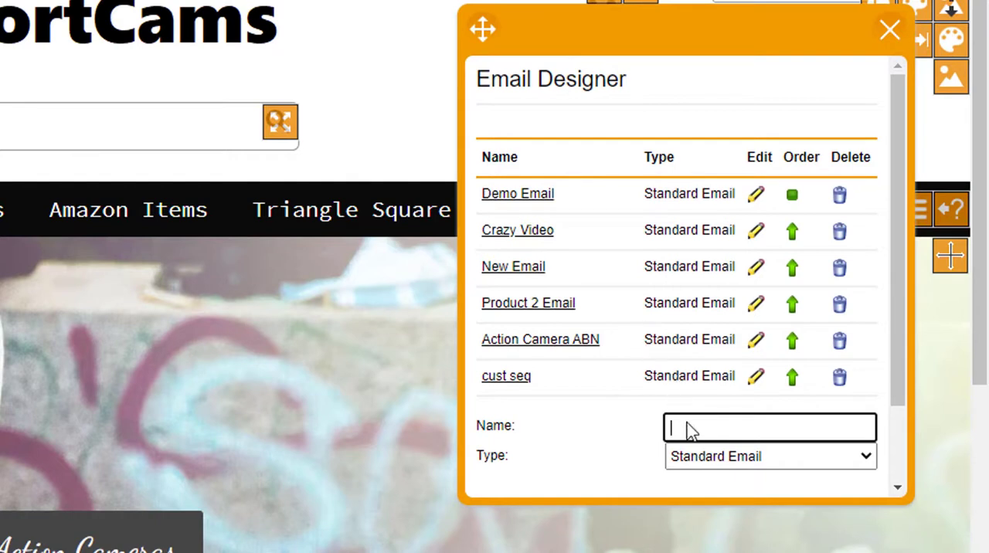
type("Camera Seq")
scroll(660, 409, "down", 1)
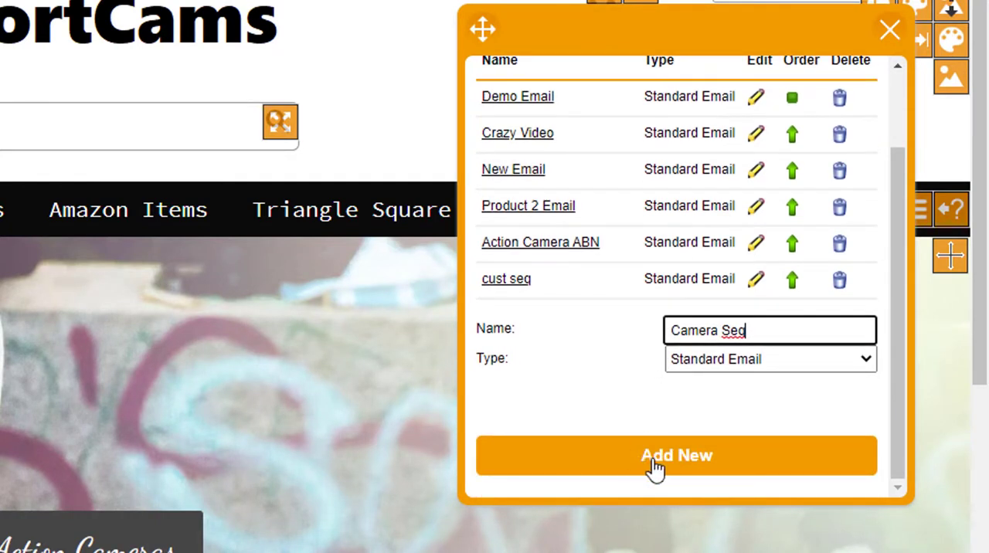
left_click(655, 468)
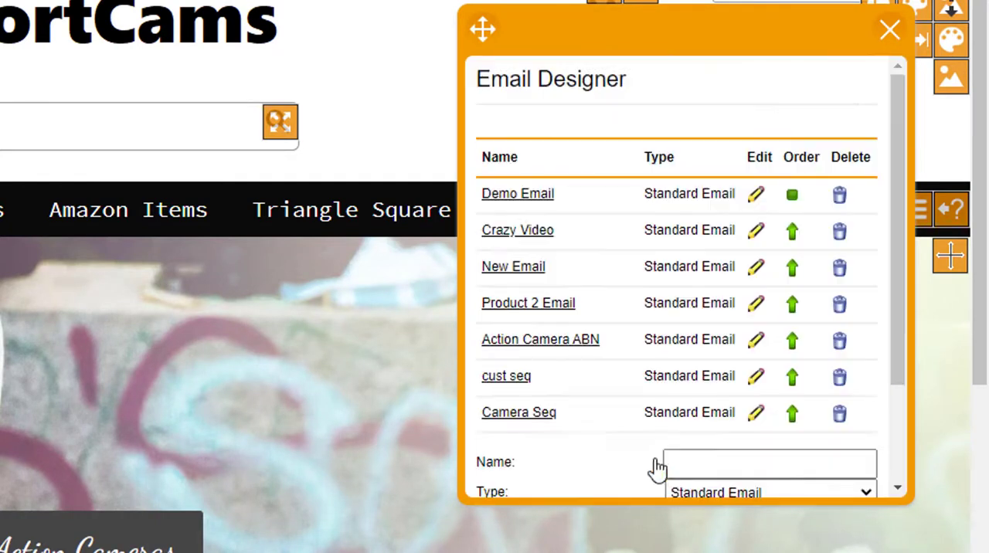
left_click(495, 424)
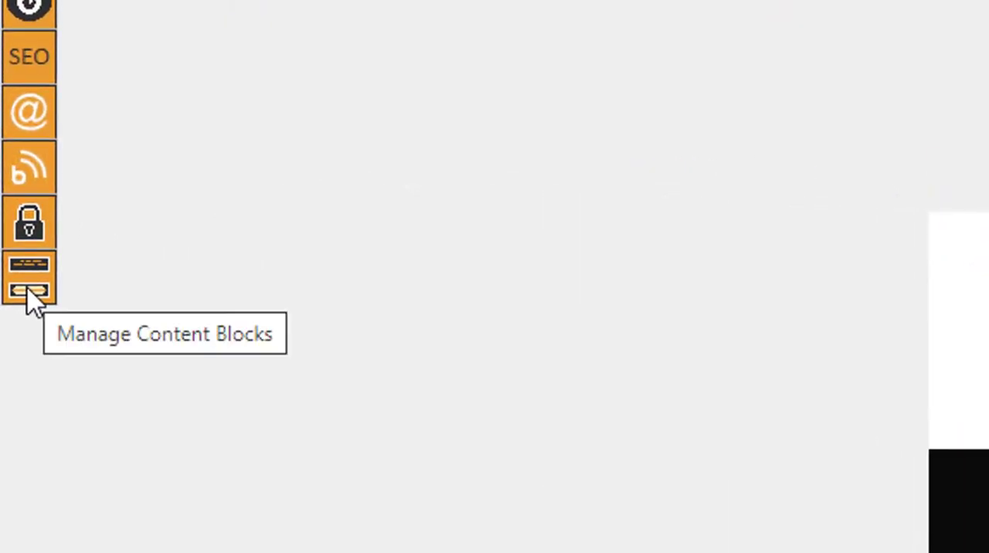
Step: Add the "Text Area 1, Optional Button (Email)" content block to the email's main section
left_click(37, 292)
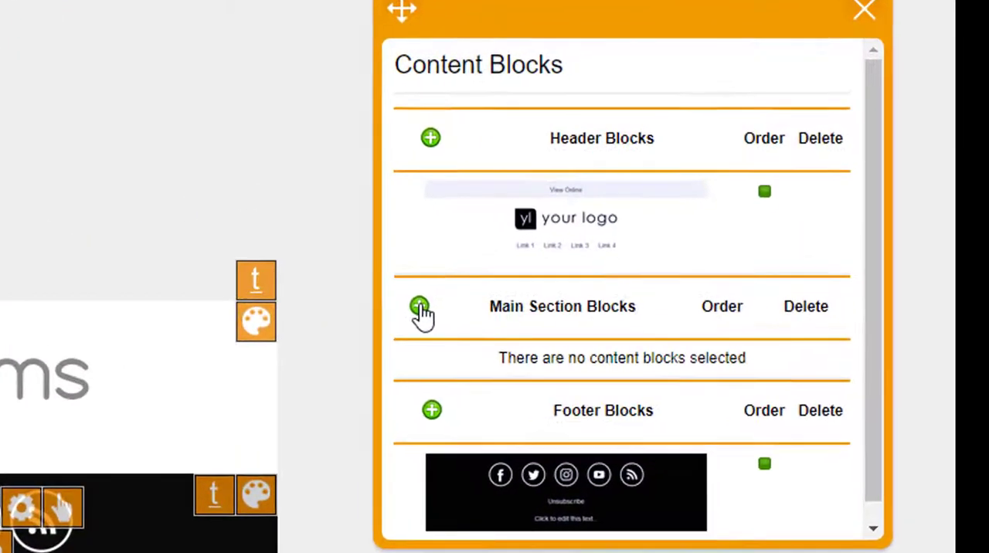
left_click(419, 308)
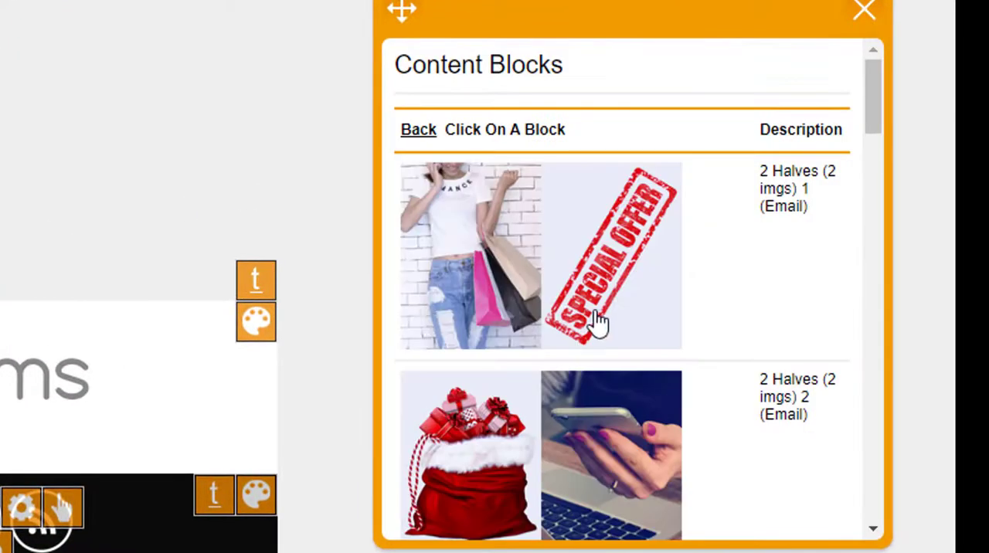
scroll(591, 324, "down", 15)
scroll(610, 332, "down", 3)
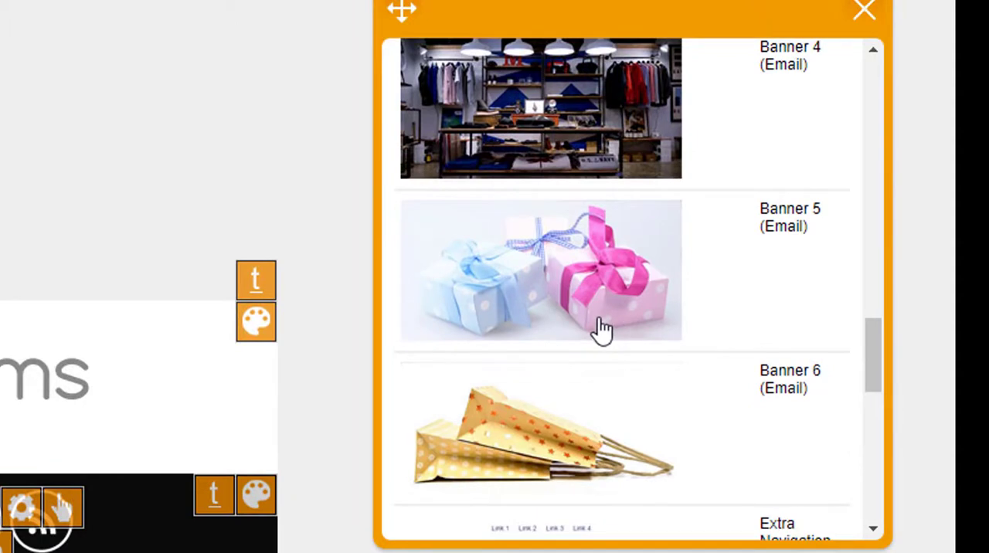
scroll(624, 338, "down", 6)
scroll(647, 345, "down", 1)
scroll(618, 356, "up", 2)
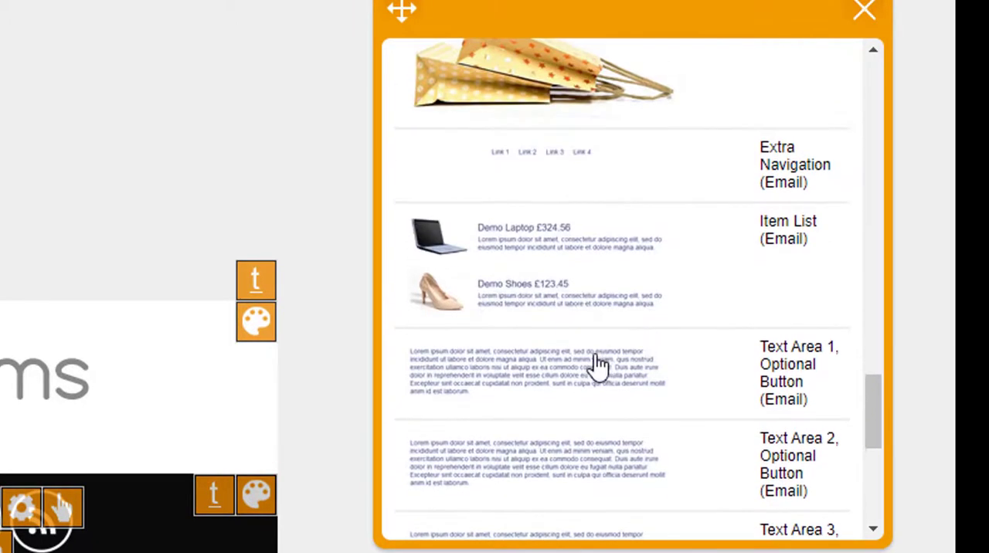
left_click(559, 369)
scroll(559, 370, "down", 2)
scroll(547, 337, "up", 2)
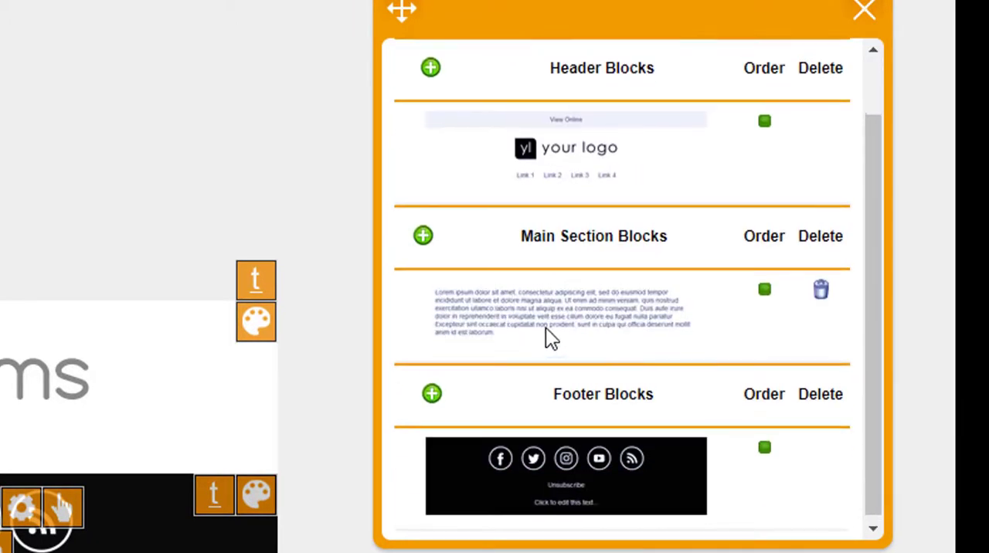
Step: Add the "Item List (Email)" content block to the email's main section
left_click(422, 309)
scroll(579, 324, "down", 12)
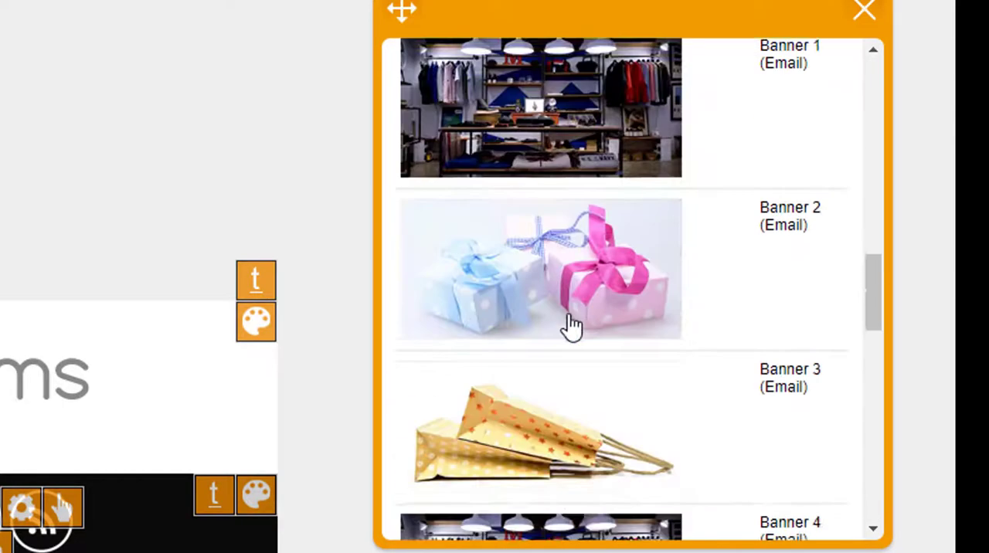
scroll(587, 327, "up", 3)
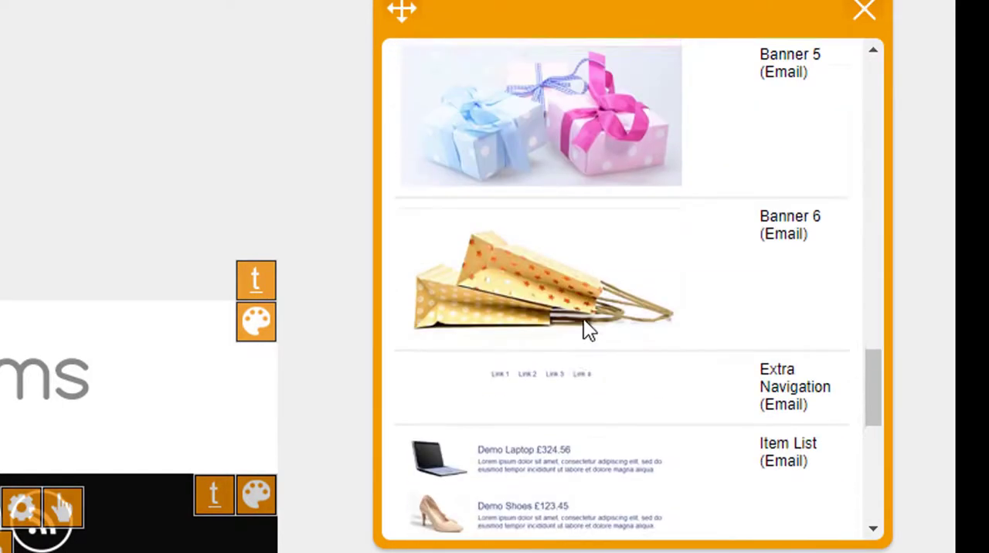
left_click(541, 510)
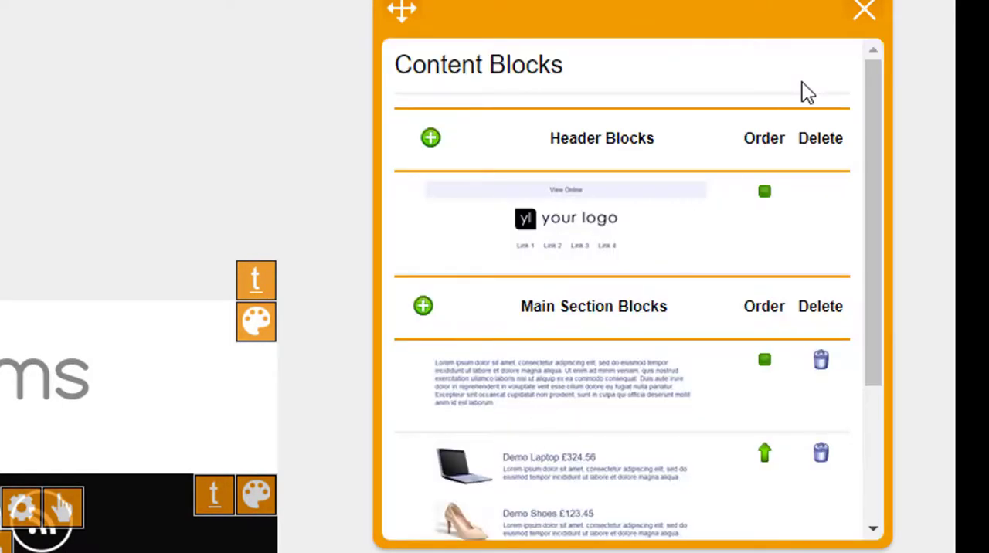
Step: Add the "Banner 1 (Email)" content block to the email's main section
left_click(424, 307)
scroll(709, 313, "down", 8)
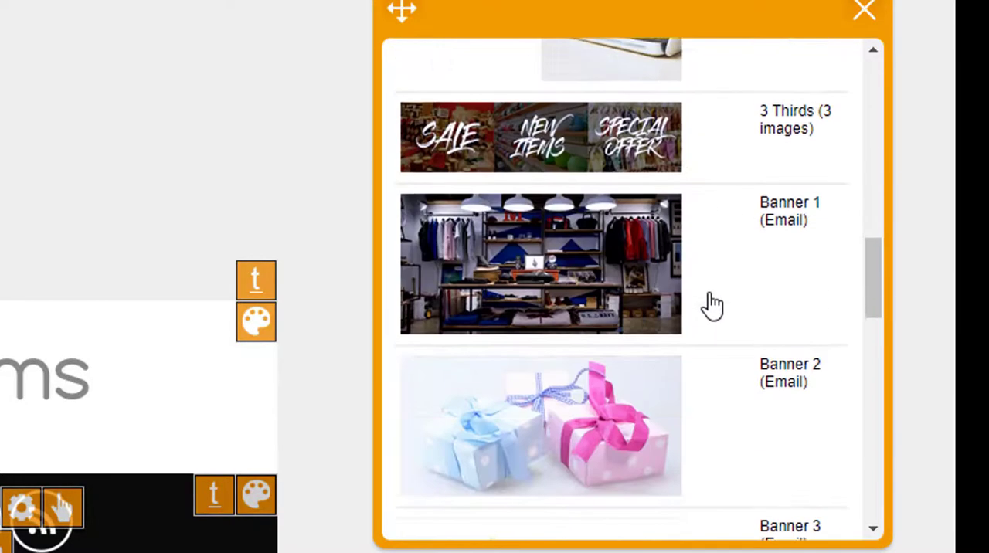
left_click(568, 266)
Step: Move the banner block above the item list and text area blocks, and close the content block manager
scroll(761, 360, "down", 1)
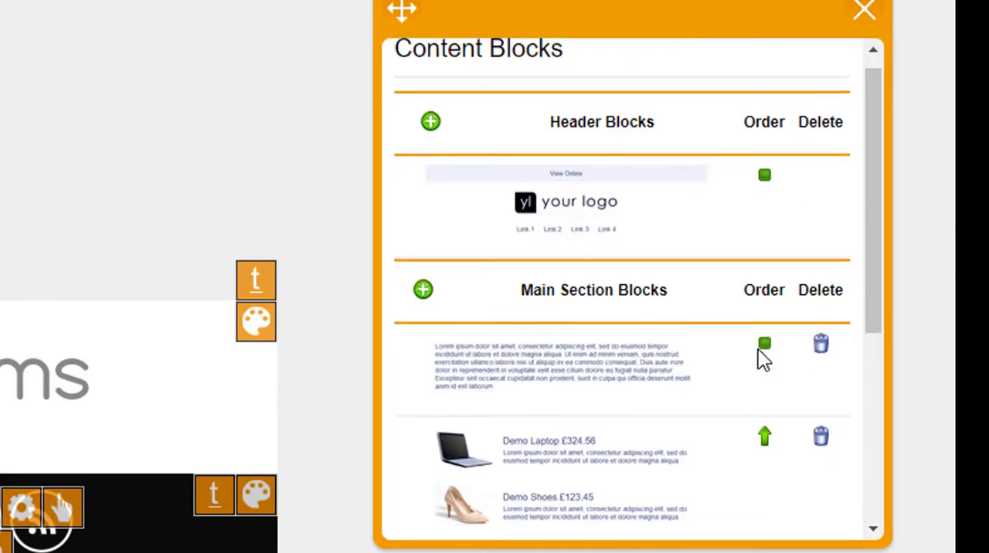
scroll(762, 417, "down", 2)
left_click(763, 473)
scroll(760, 432, "down", 3)
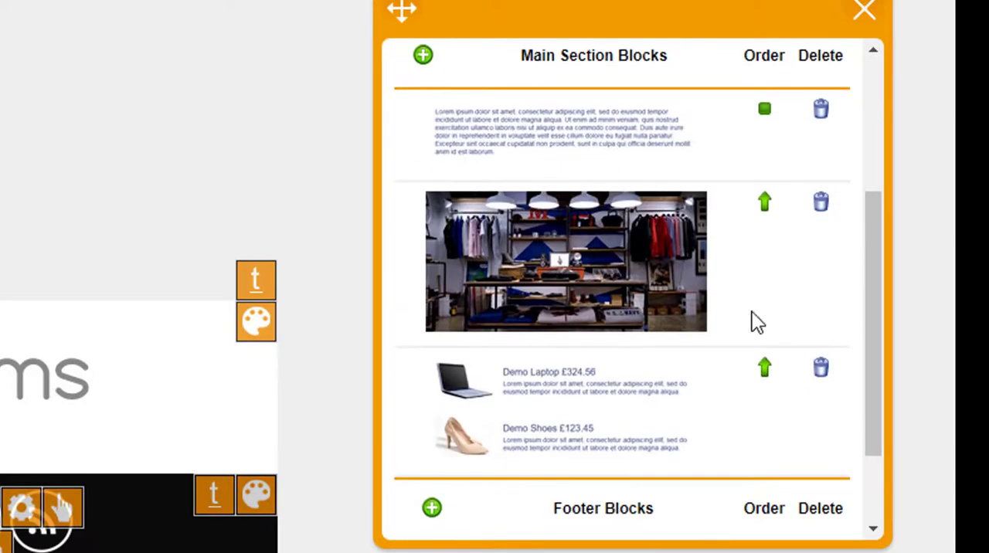
left_click(765, 210)
left_click(863, 13)
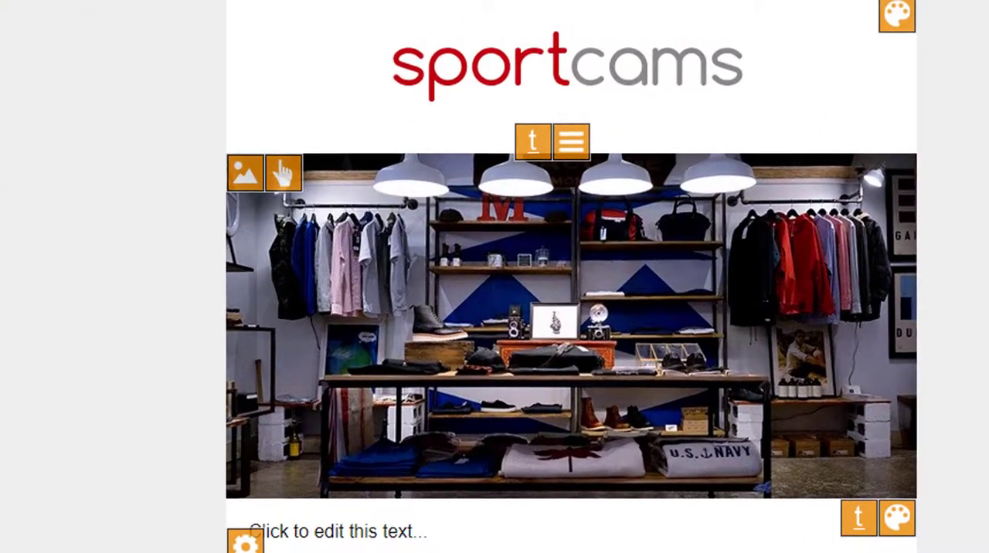
Step: Replace the banner image with the Pixabay photo of a hand holding a lens by a bare tree, found by searching "camera"
left_click(282, 173)
left_click(728, 254)
left_click(591, 182)
type("camera")
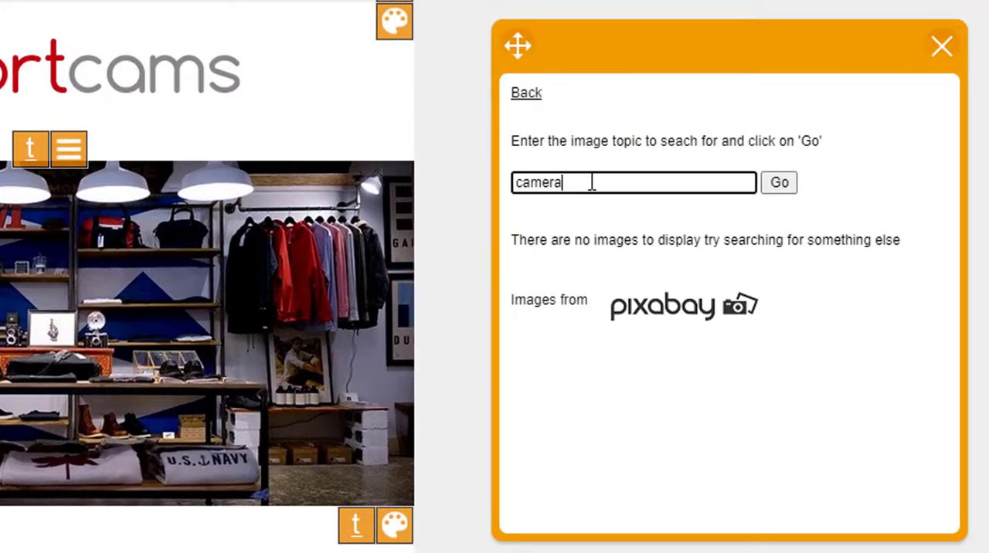
key("Return")
scroll(618, 390, "down", 10)
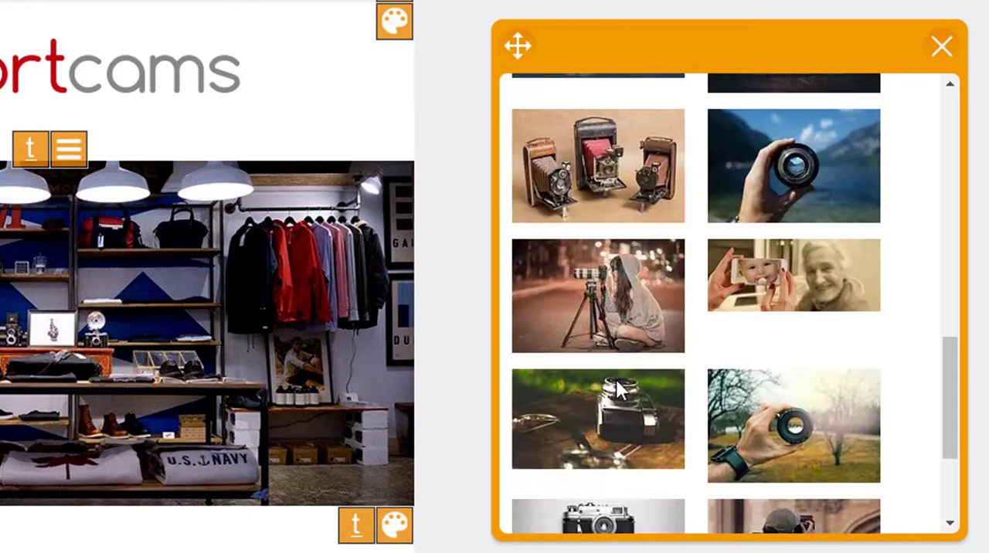
scroll(629, 355, "down", 3)
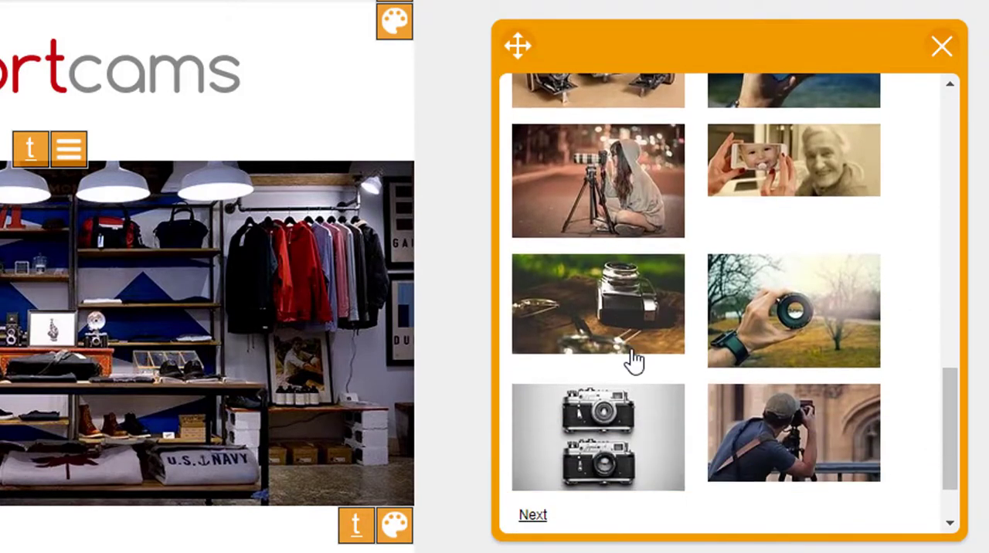
left_click(775, 313)
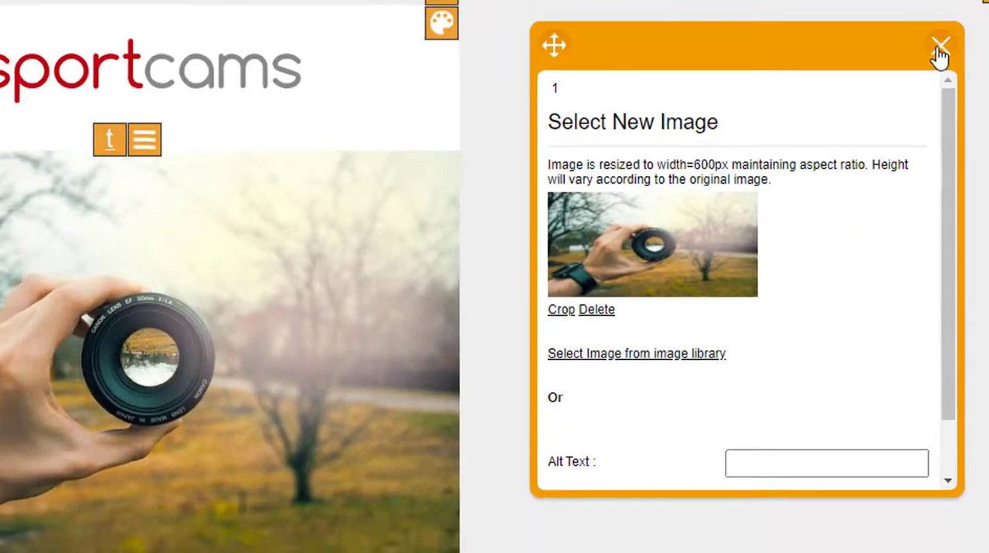
left_click(939, 51)
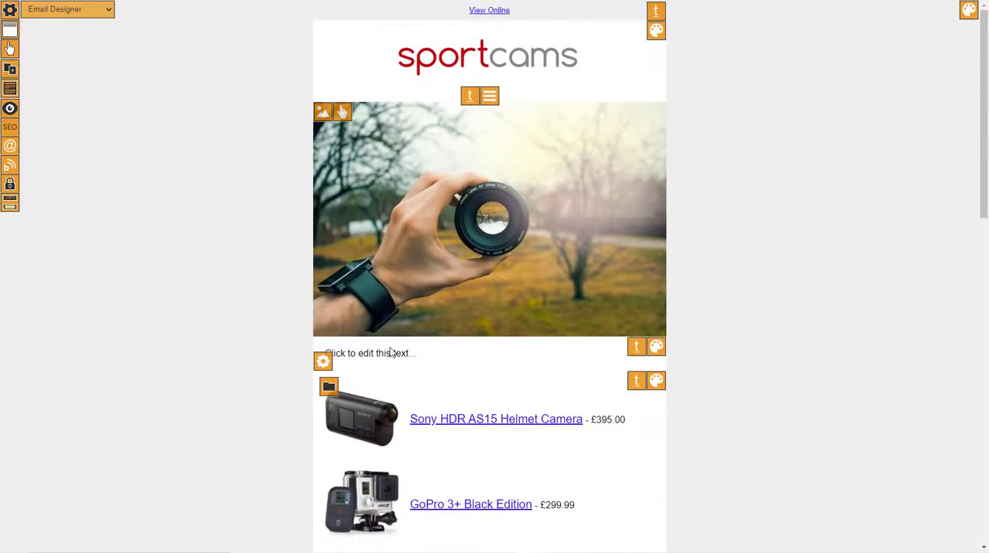
Step: Replace the placeholder text below the banner with "Thanks for buying Product 2, we hope that it is very useful." and save the changes
left_click(390, 352)
left_click_drag(417, 353, 226, 392)
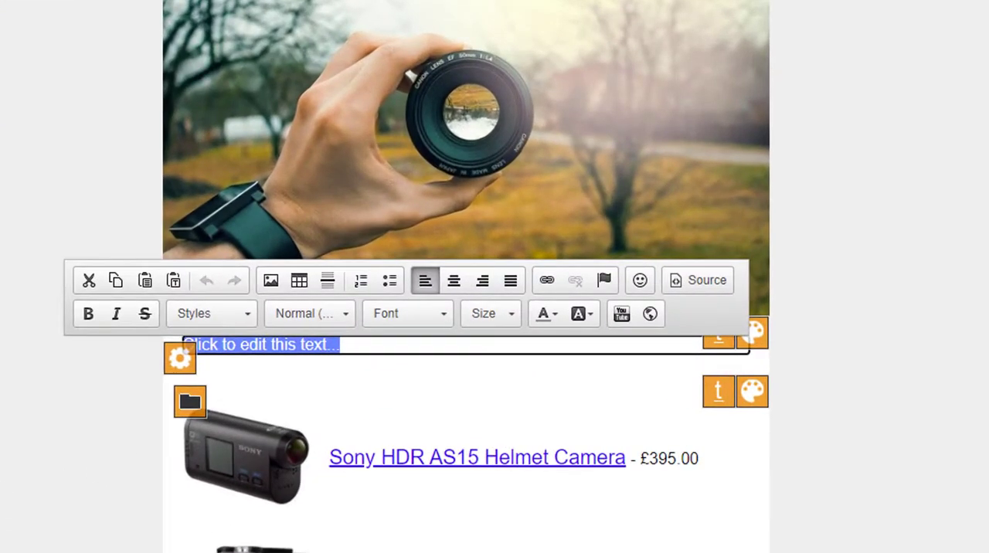
type("Than")
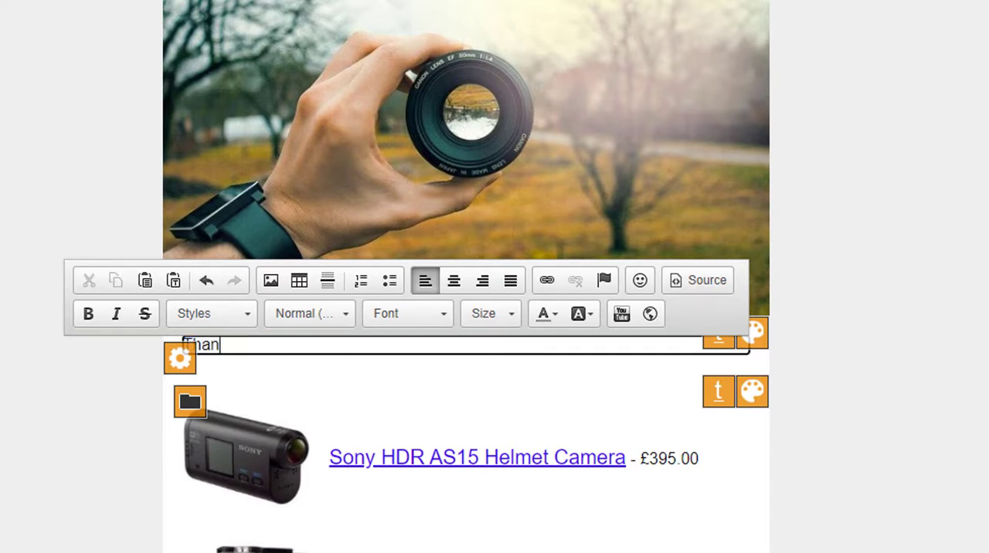
type("ks for buy")
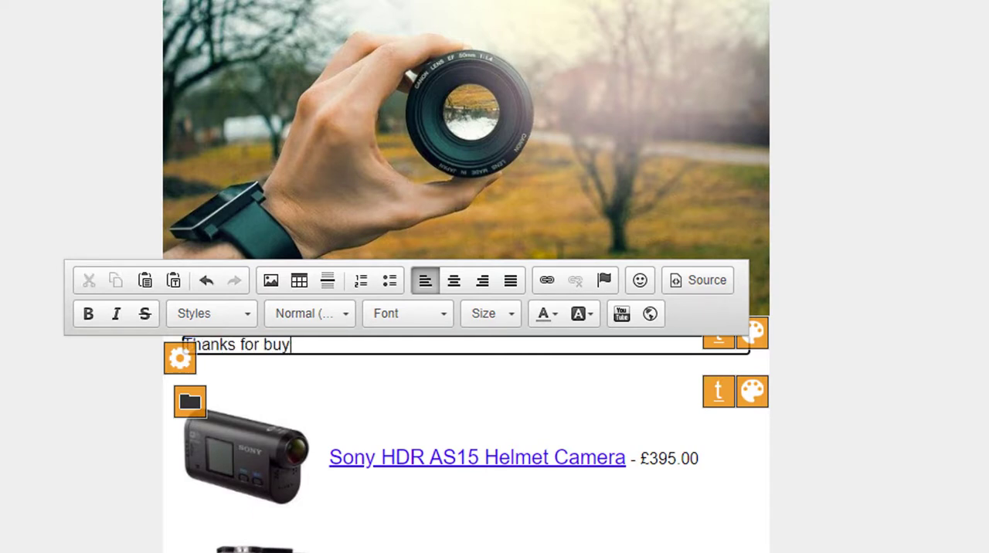
type("ing Product 2 ")
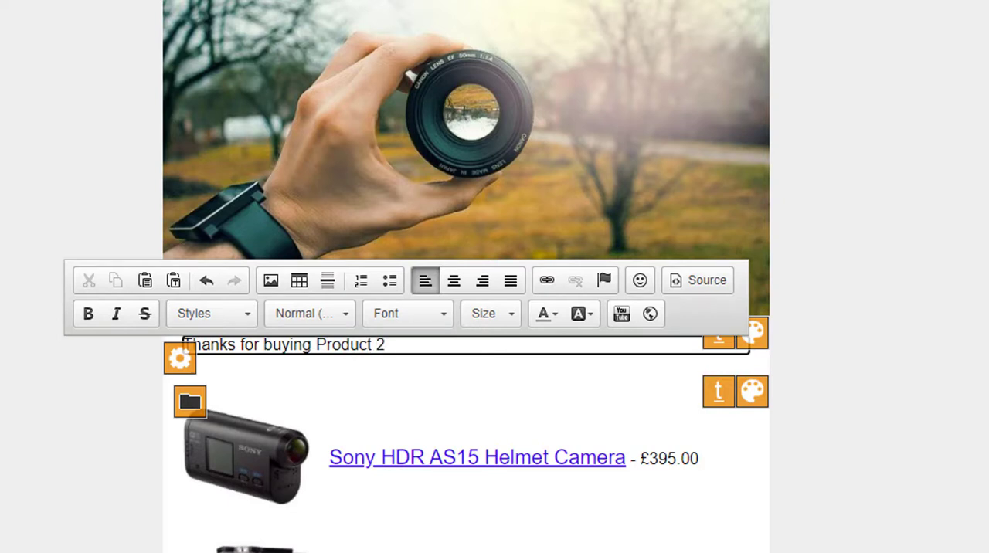
type(", we hope that it is v")
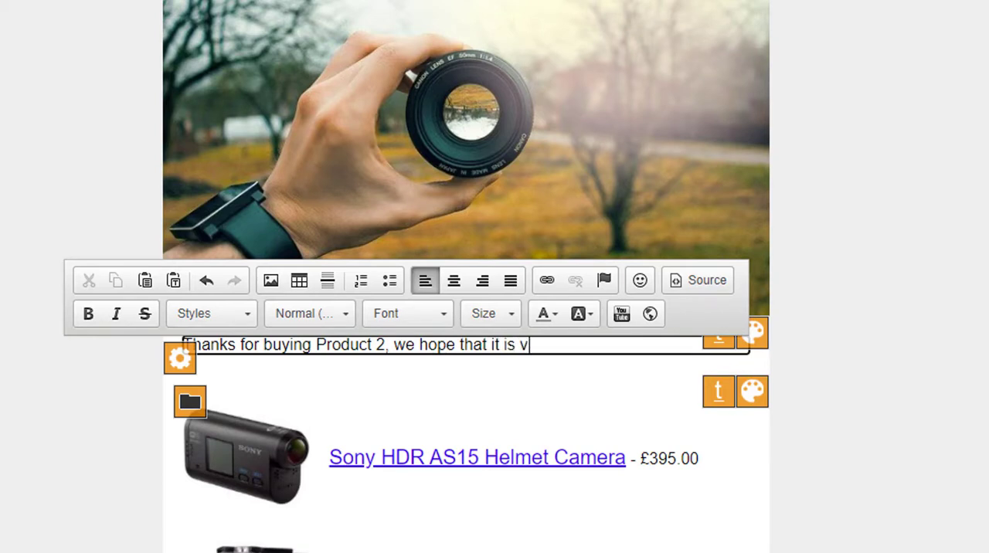
type("ery i")
type("seful.")
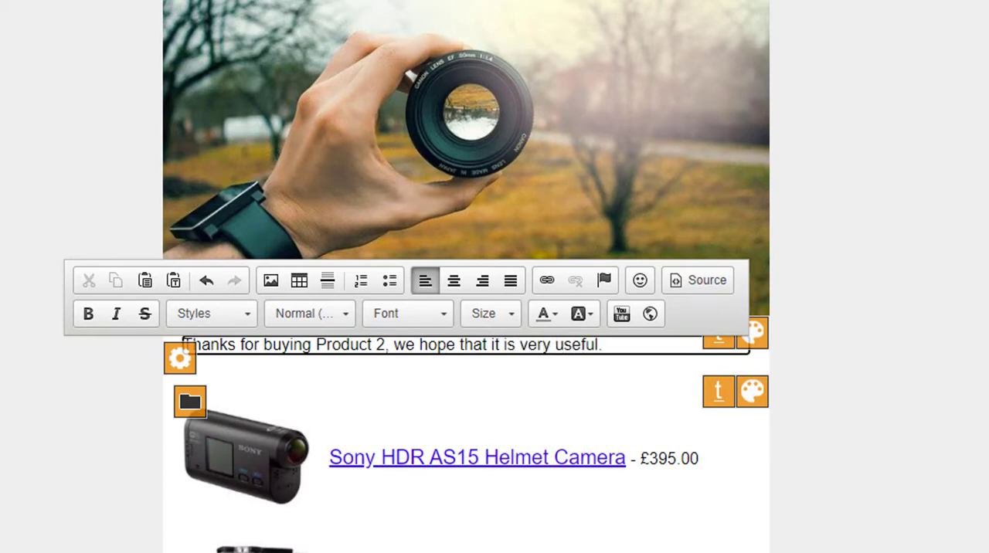
key("Return")
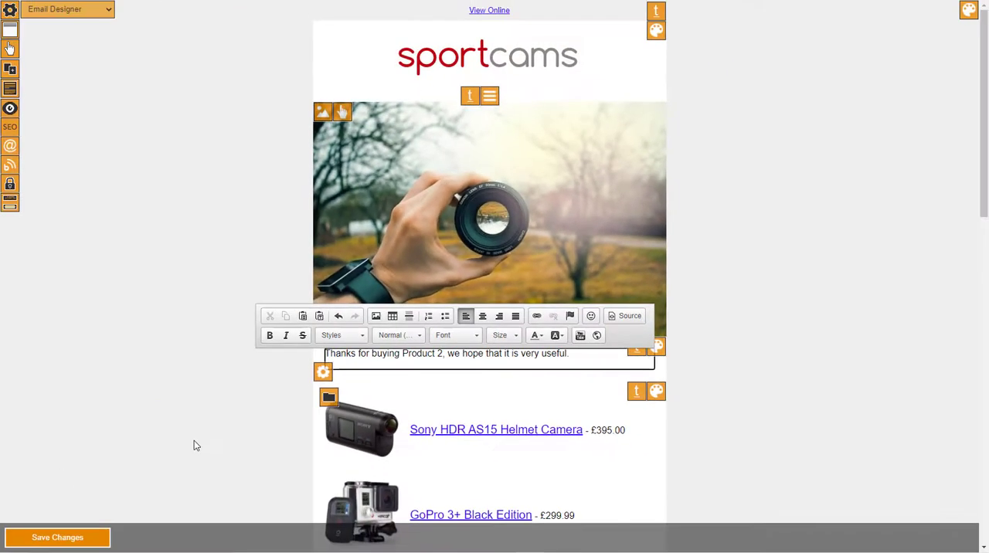
key("BackSpace")
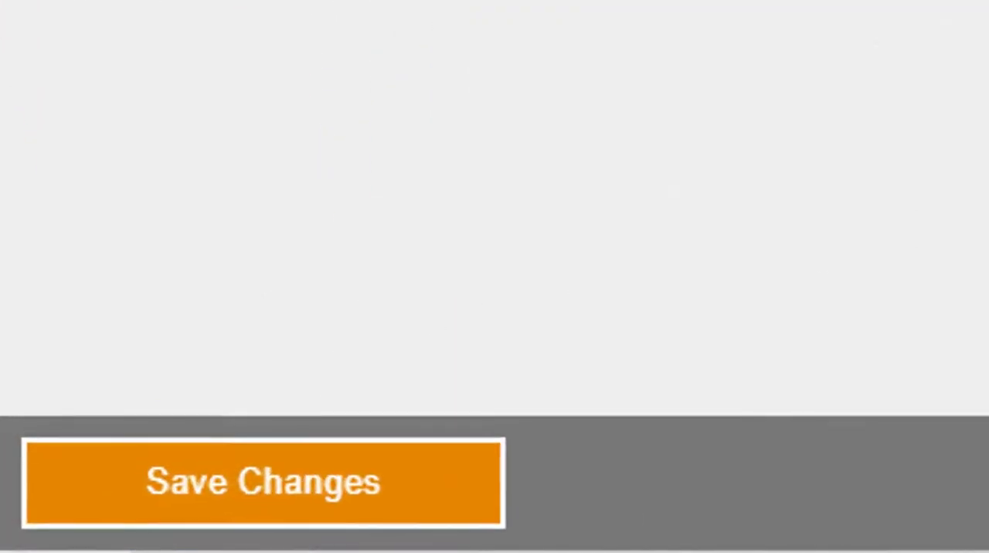
left_click(293, 474)
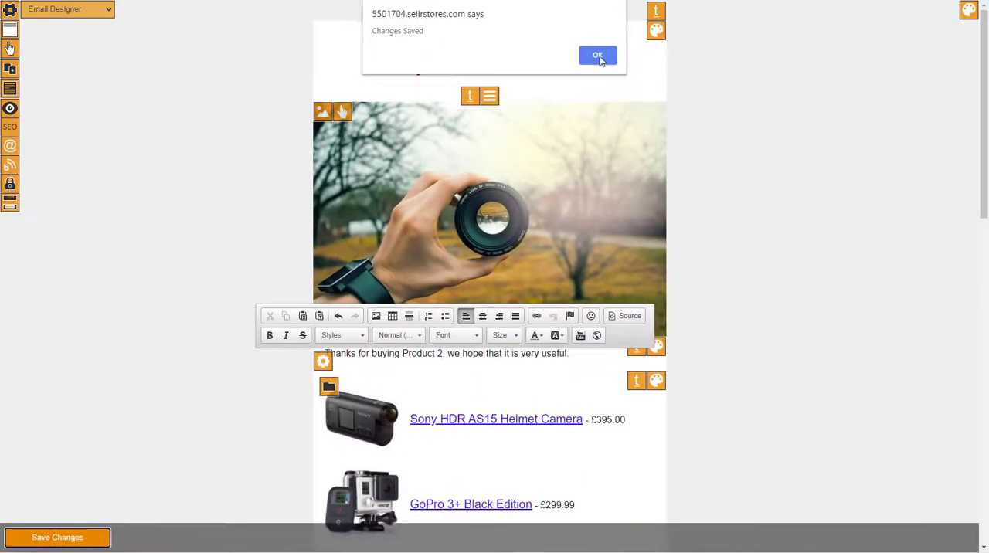
left_click(598, 56)
Step: Set the item list's category to Accessories, save the item group and review the listed products in the email
left_click(328, 385)
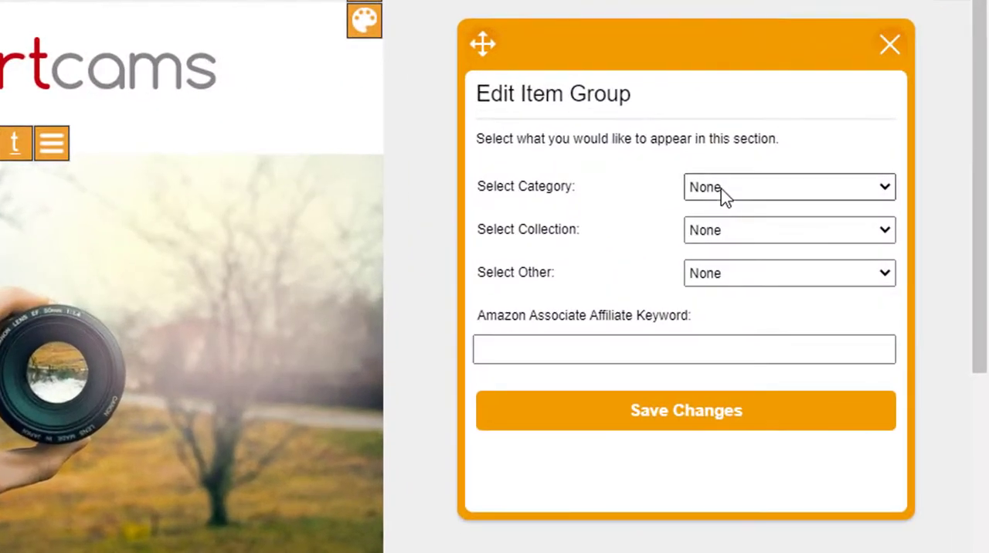
left_click(820, 138)
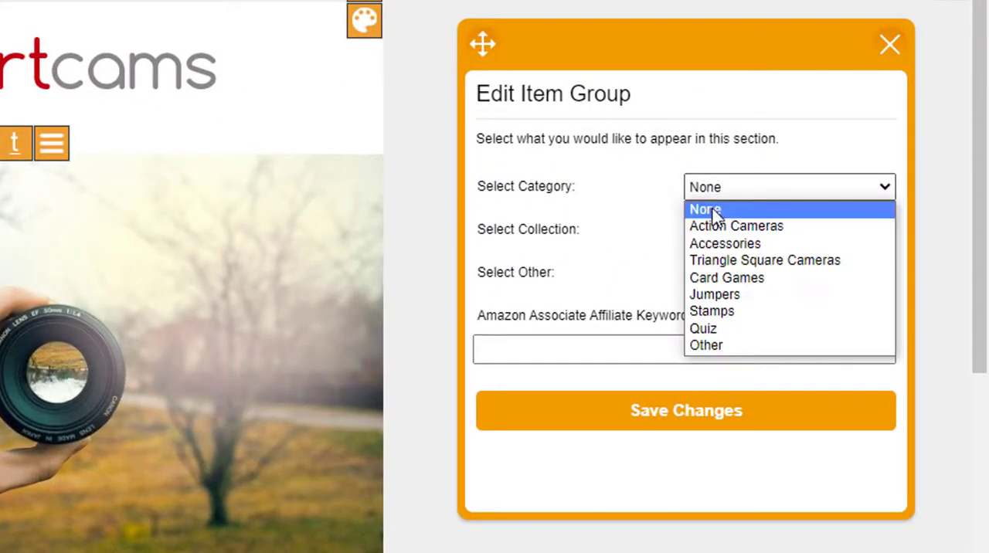
left_click(712, 244)
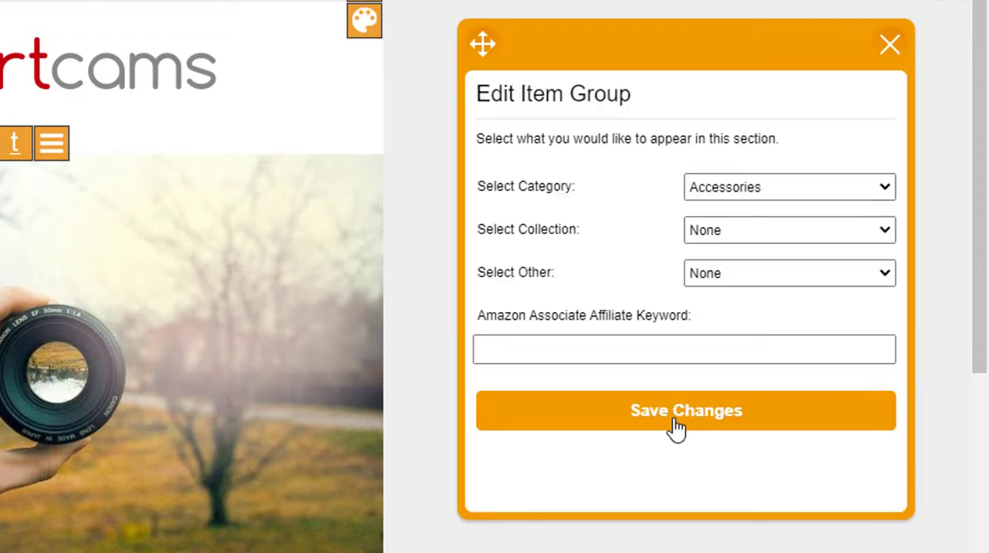
left_click(889, 45)
scroll(742, 236, "down", 5)
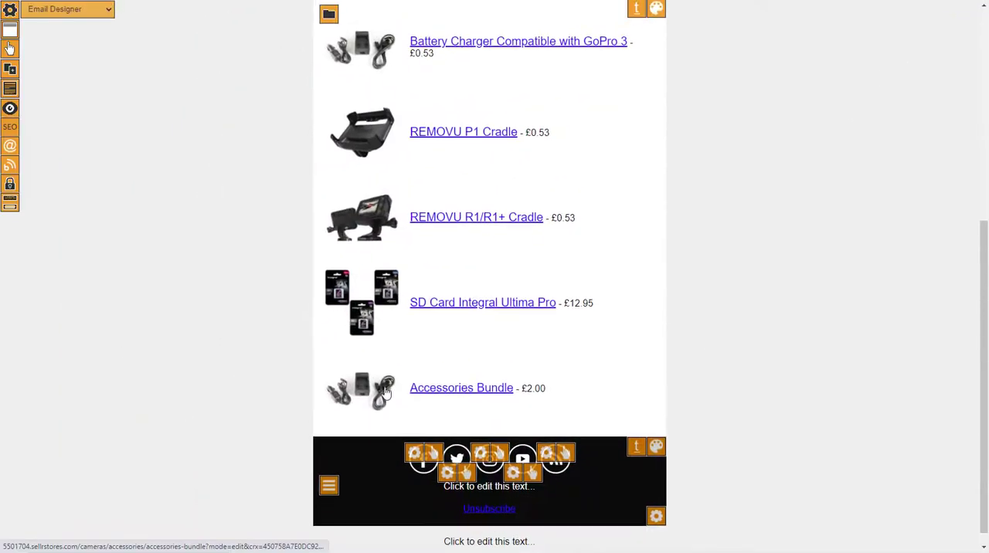
scroll(386, 390, "up", 3)
scroll(396, 329, "up", 2)
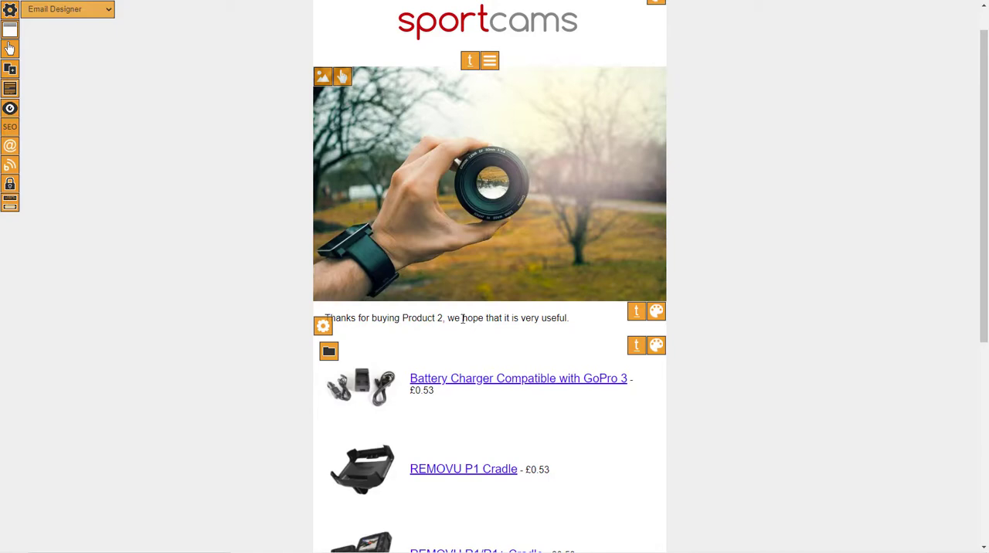
scroll(374, 279, "down", 3)
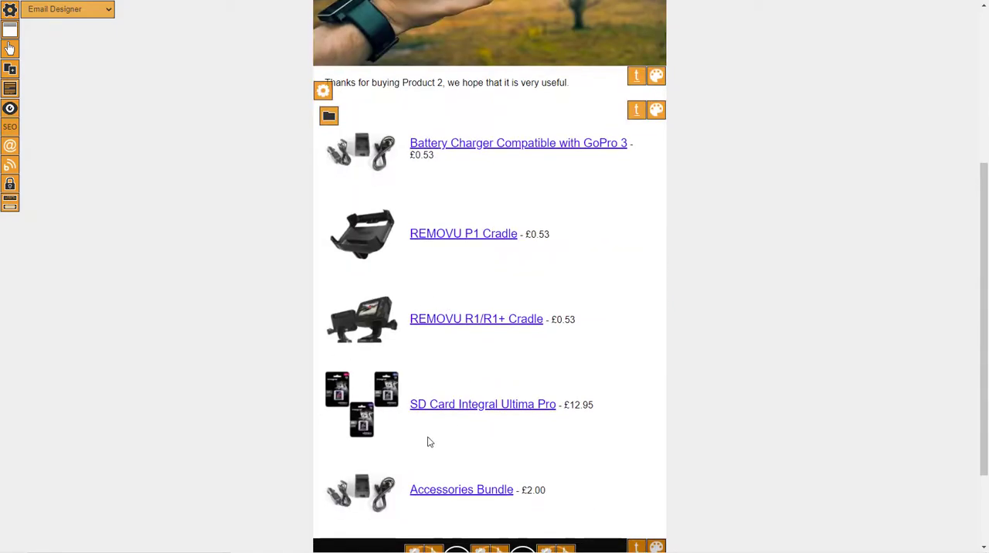
scroll(394, 456, "down", 2)
scroll(401, 448, "up", 5)
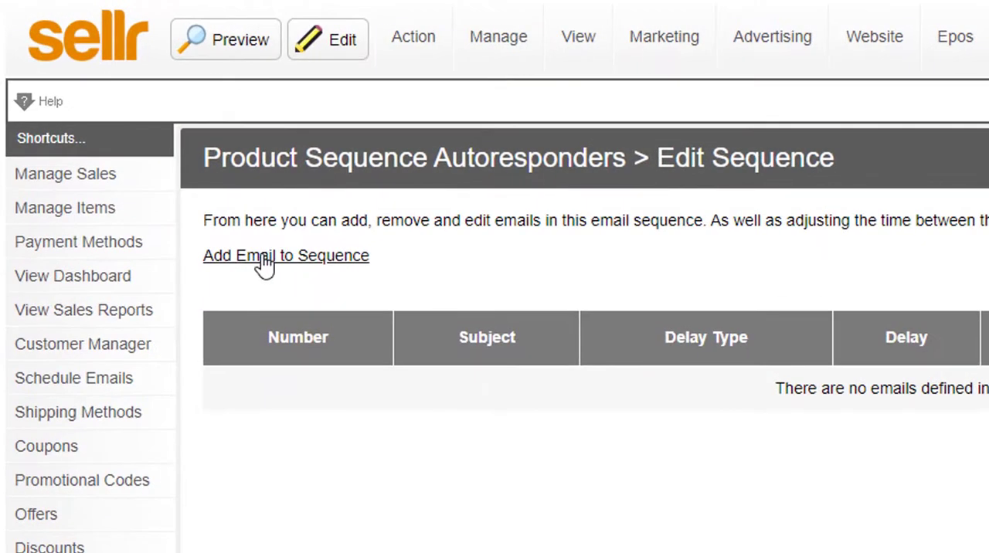
Step: Add an email to the sequence with the subject "Thanks for buying Product 2", based on the "Camera Seq" design
left_click(265, 267)
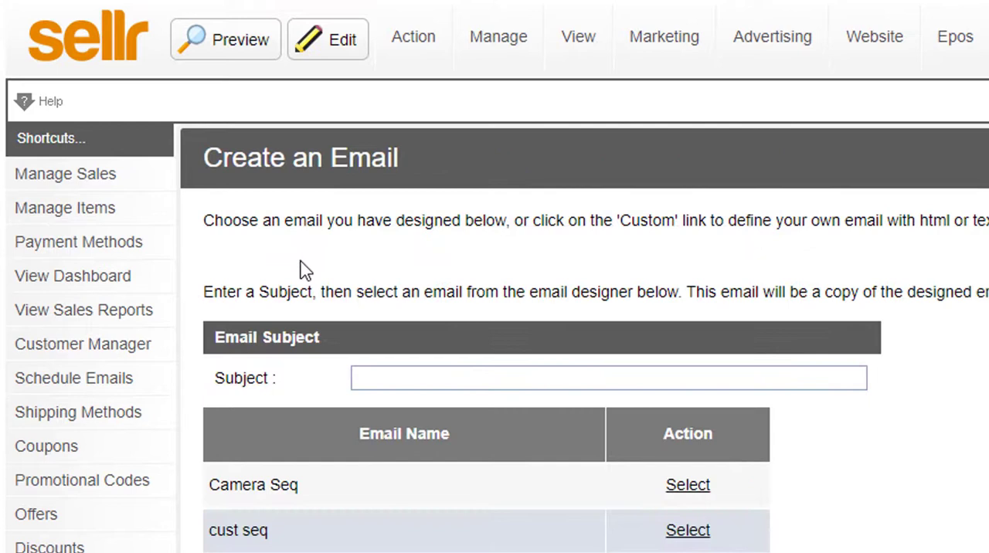
left_click(438, 376)
type("Tha")
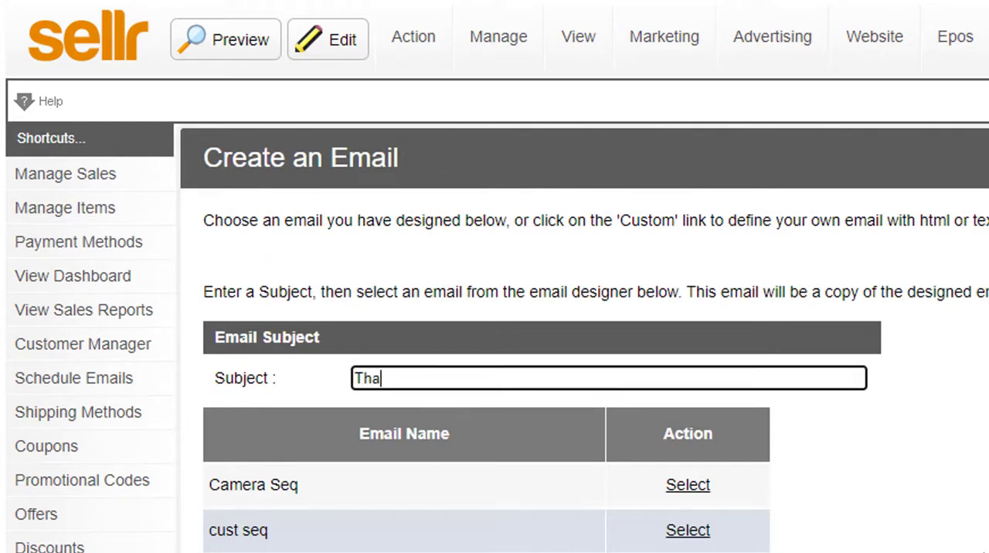
type("nks for buying Pordiu")
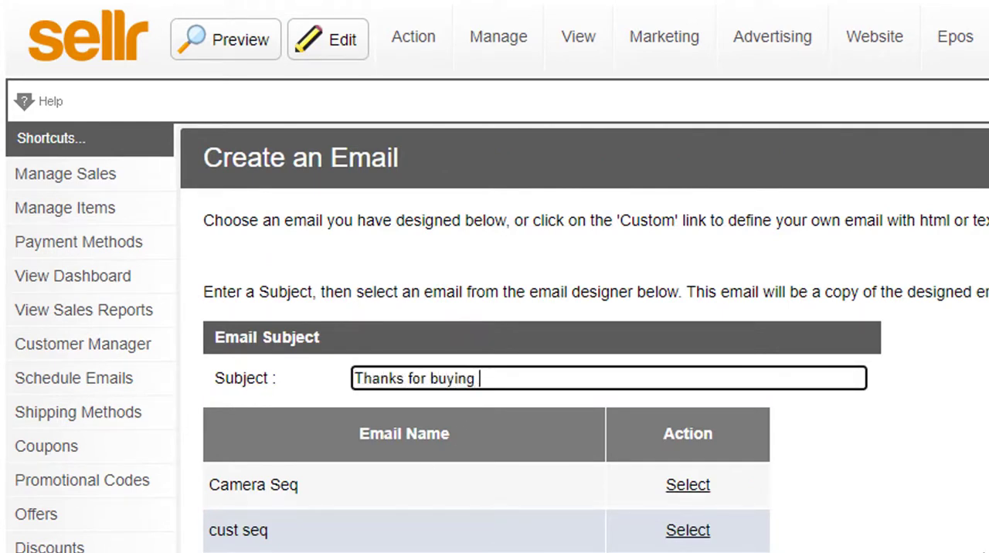
key("BackSpace")
key("BackSpace")
key("BackSpace")
type("Product 2")
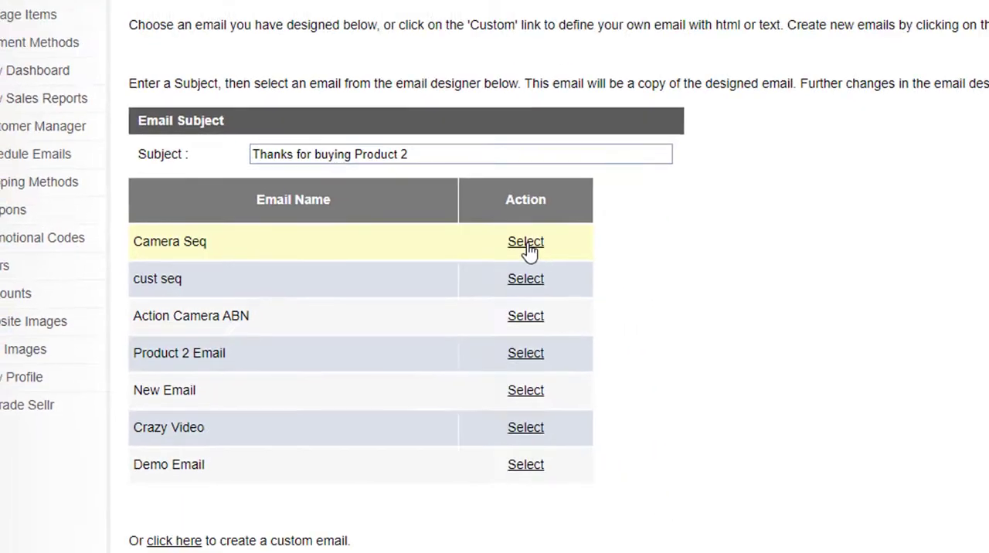
left_click(629, 238)
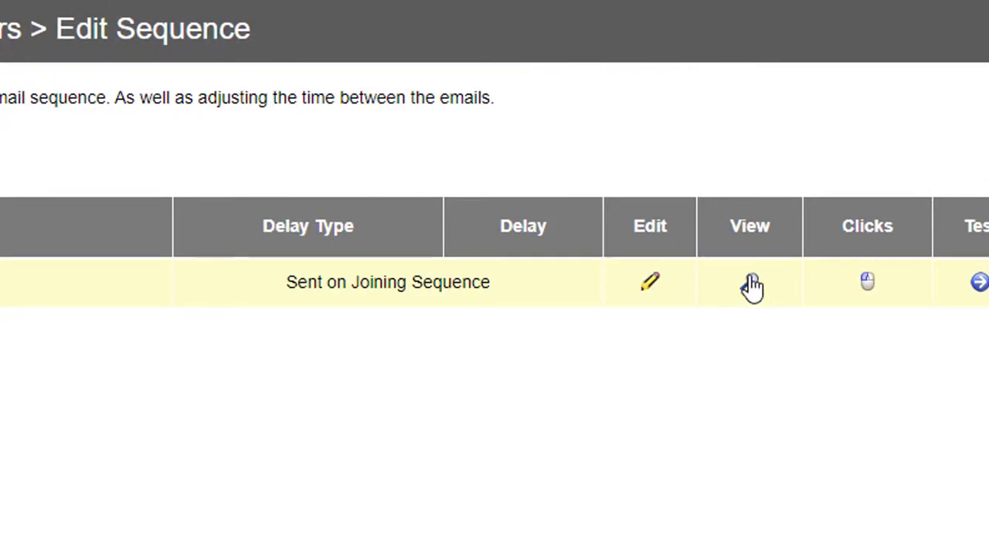
Step: Return to the email design, set its item list's category to Action Cameras and save the item group
left_click(751, 284)
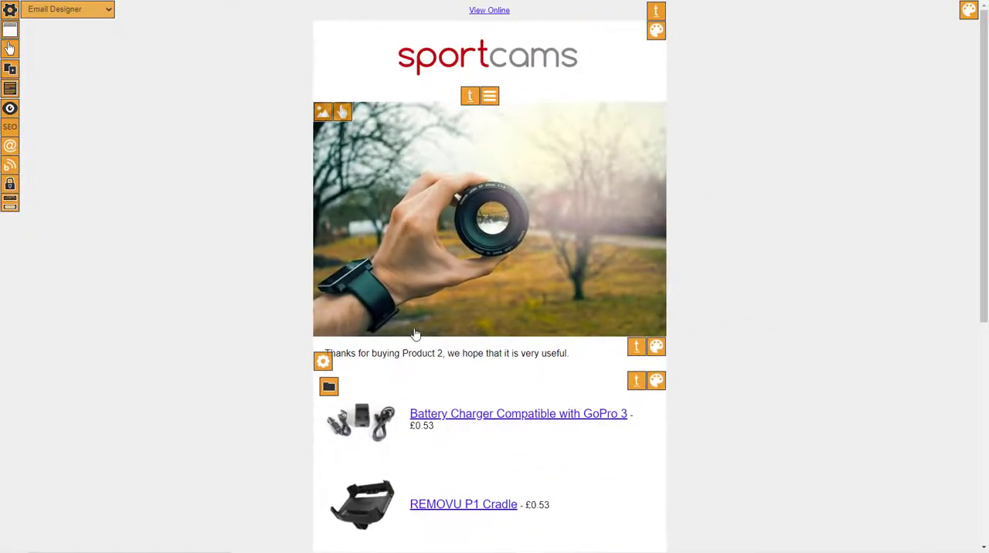
scroll(858, 549, "down", 3)
scroll(433, 309, "up", 3)
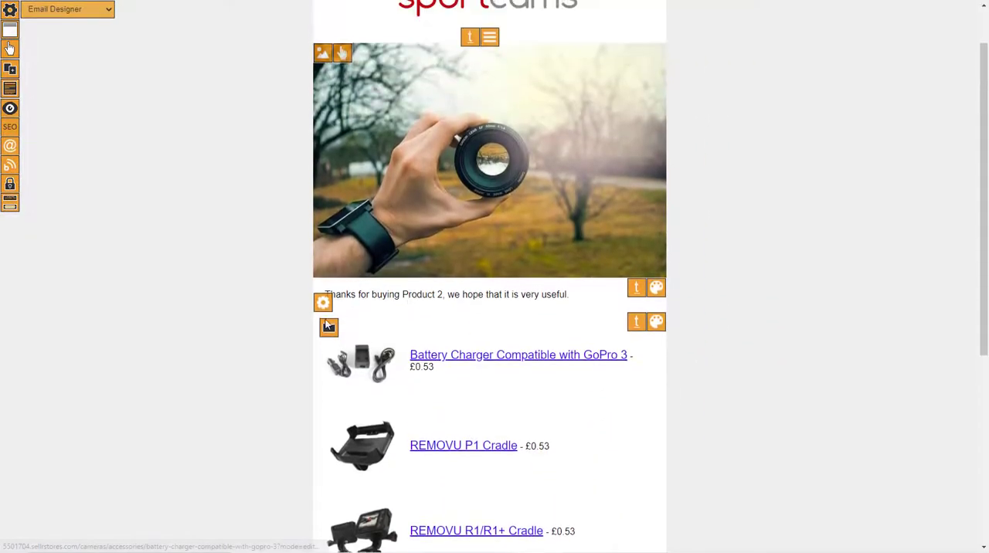
left_click(329, 328)
left_click(865, 122)
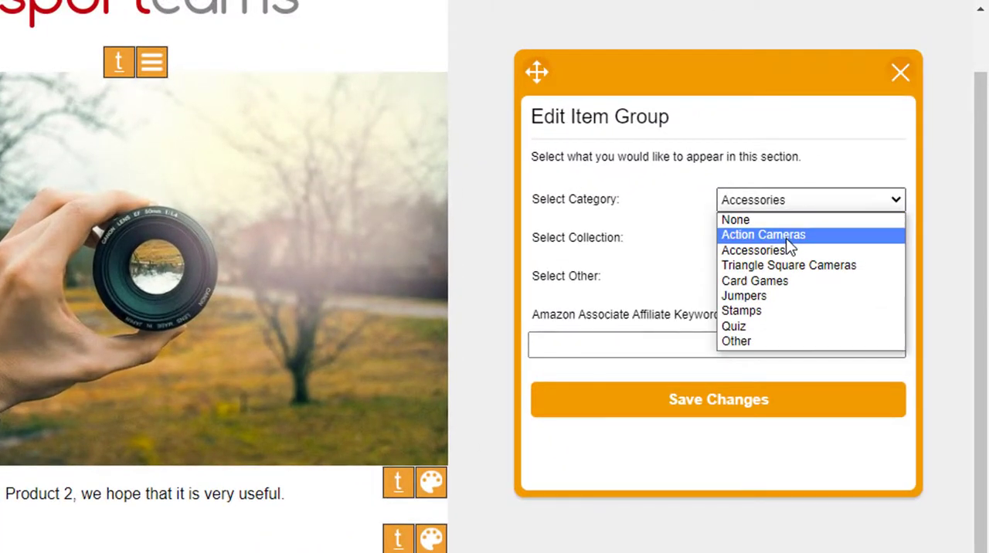
left_click(777, 237)
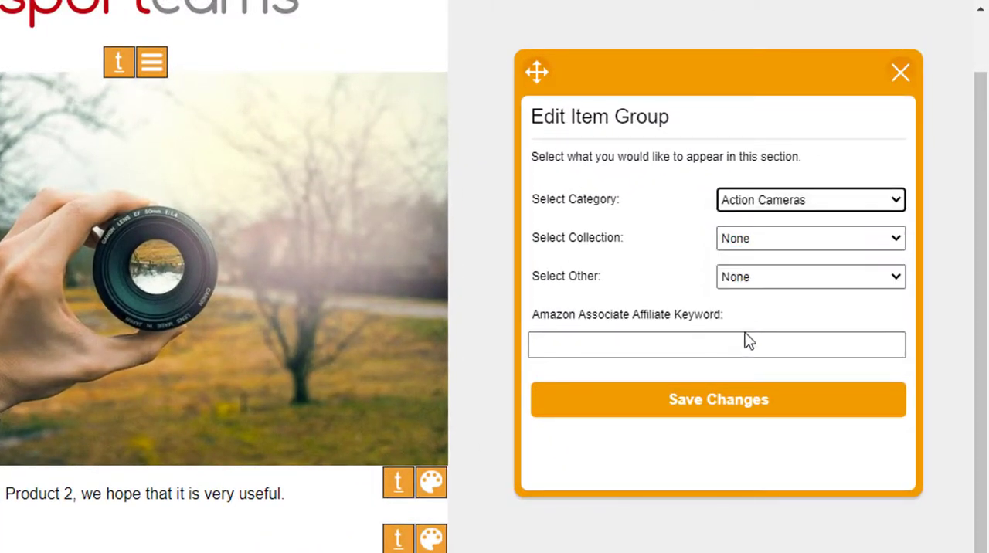
left_click(739, 397)
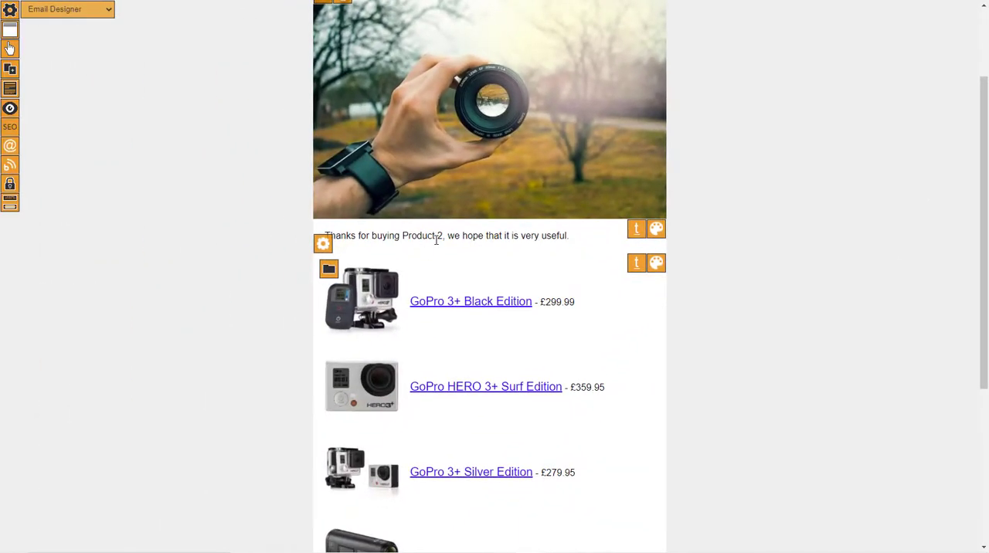
Step: Replace the text below the banner with "You bought product 2 recently - here are some other cameras." and save the changes
left_click(61, 494)
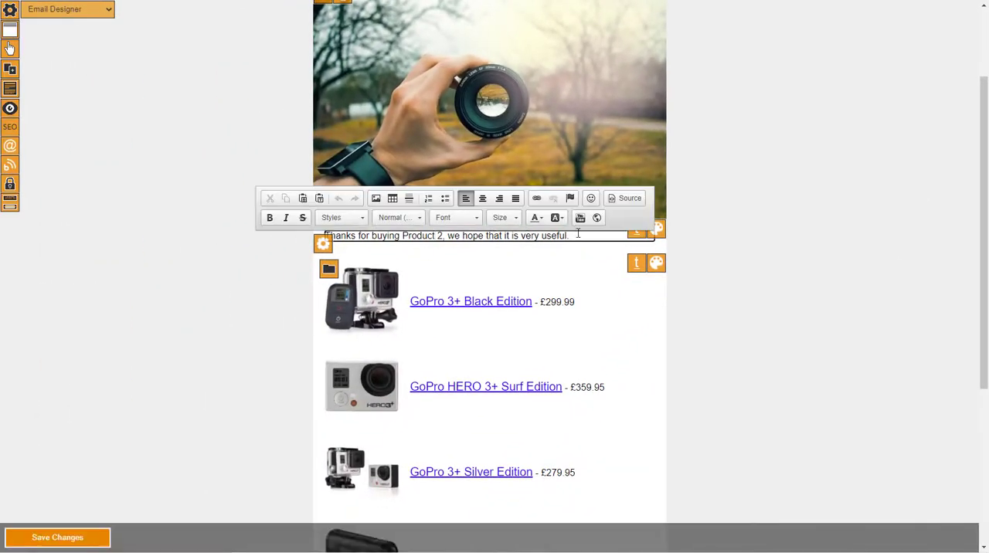
key("ctrl+a")
type("You")
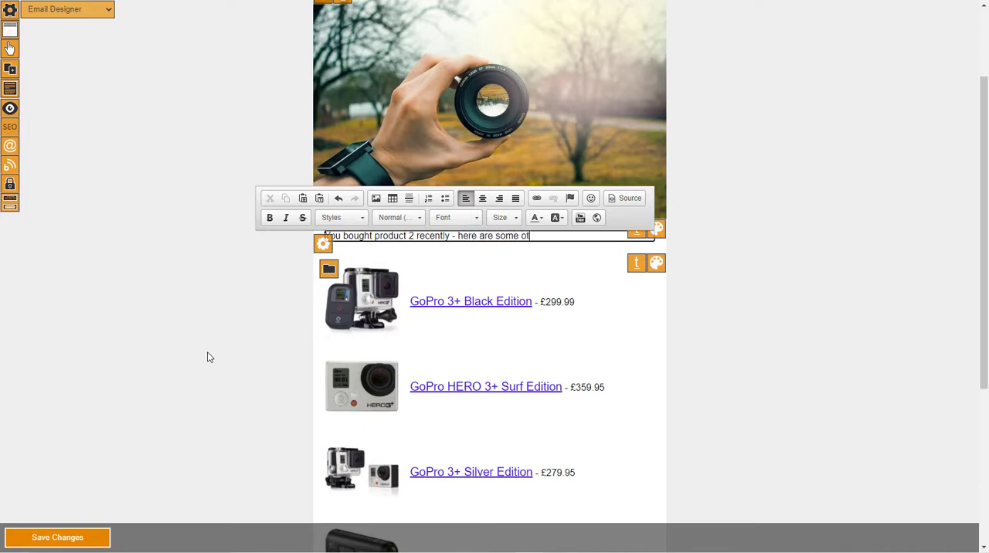
left_click(58, 541)
left_click(597, 56)
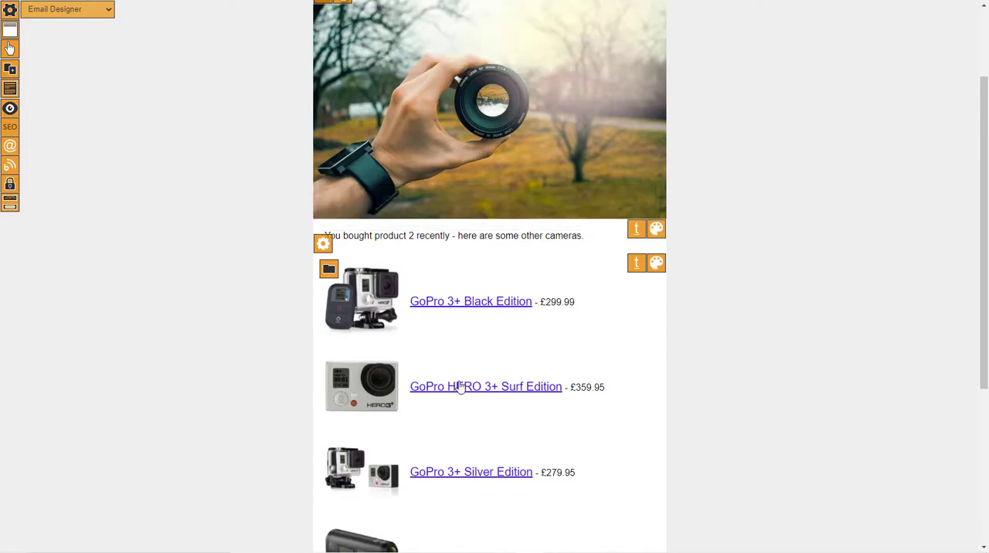
scroll(520, 402, "up", 2)
scroll(508, 404, "down", 3)
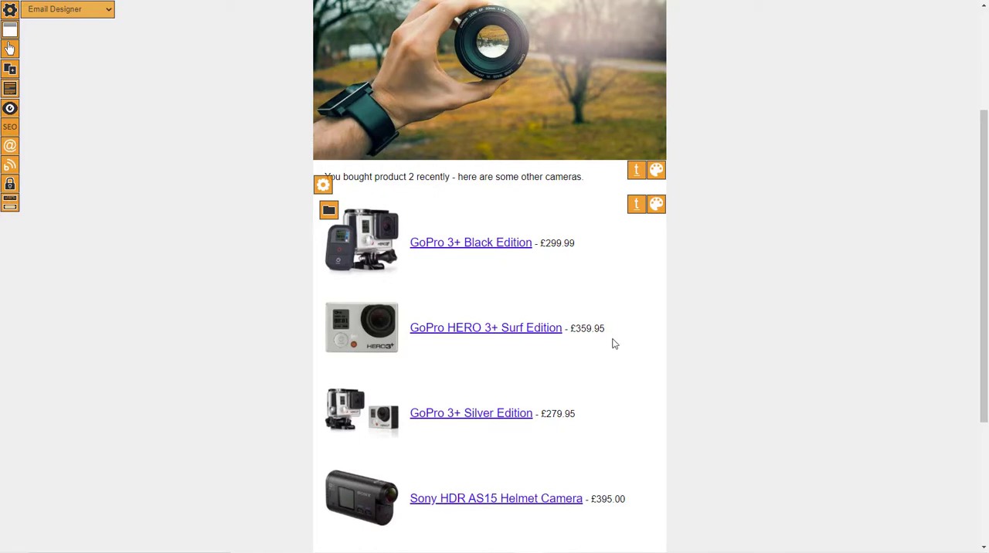
Step: Add an email to the sequence with the subject "Check out our other cameras", based on the "Camera Seq" design
scroll(448, 362, "up", 2)
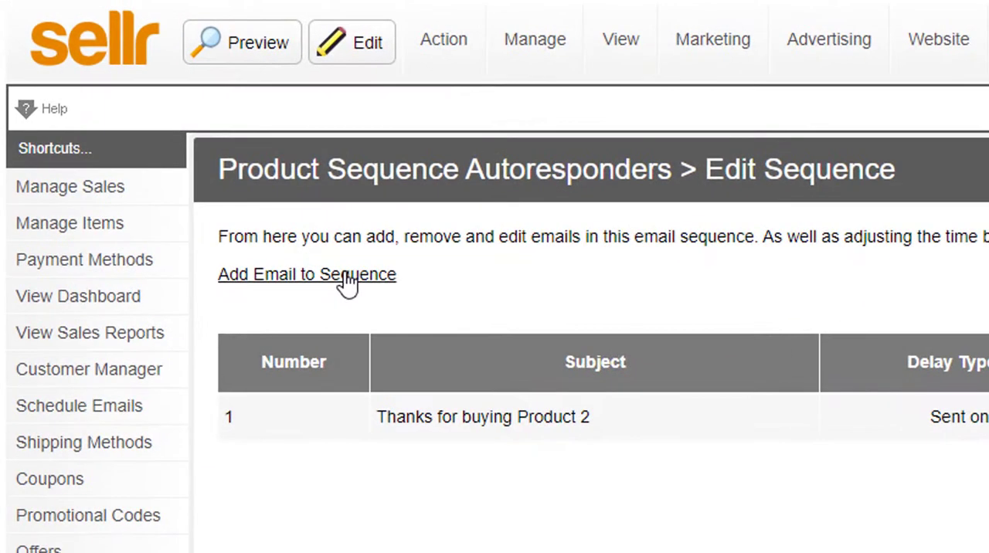
left_click(166, 133)
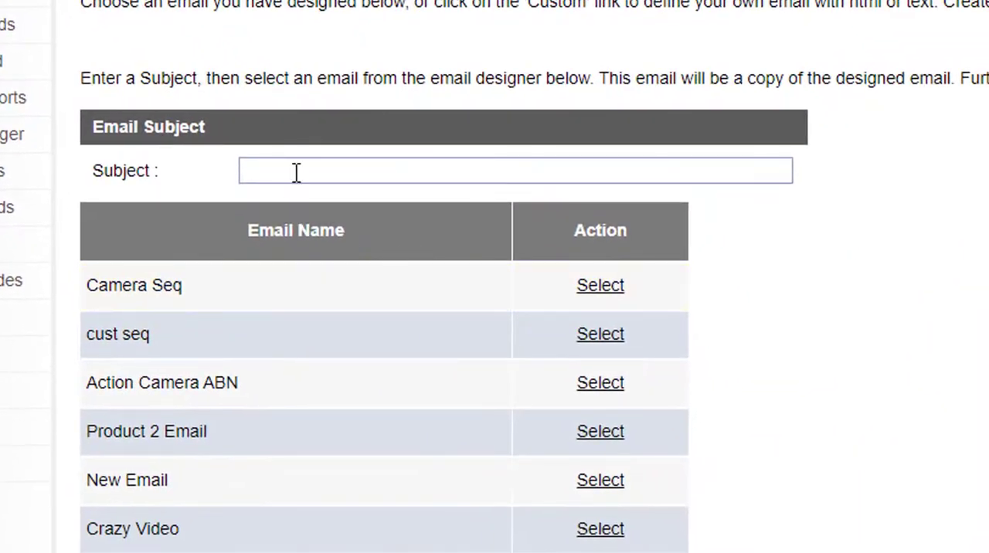
left_click(296, 172)
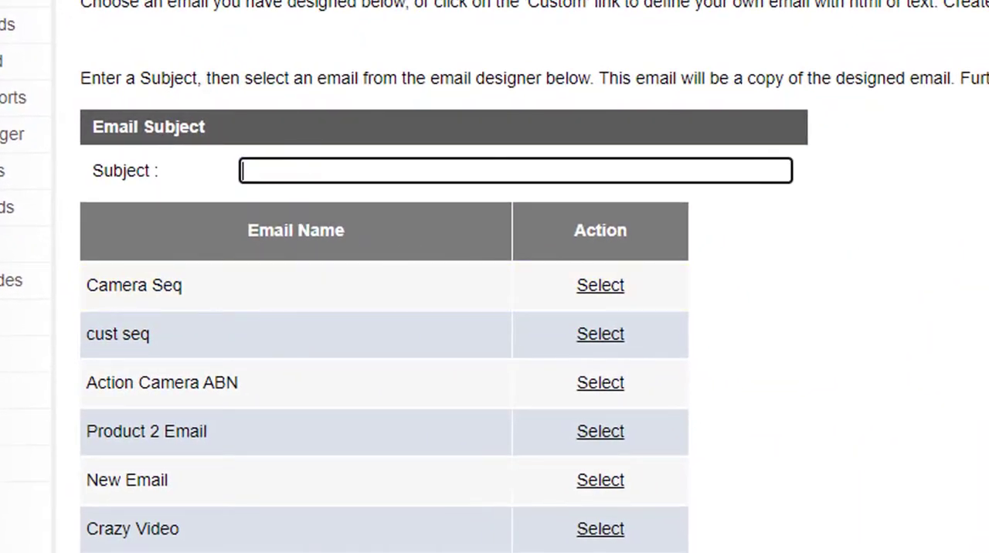
type("Check out our ot")
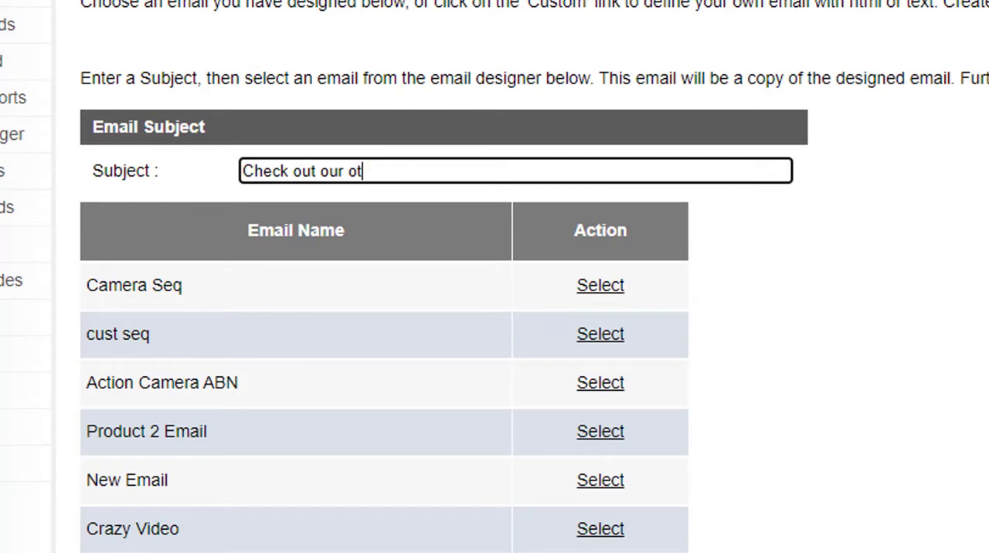
type("her cameras")
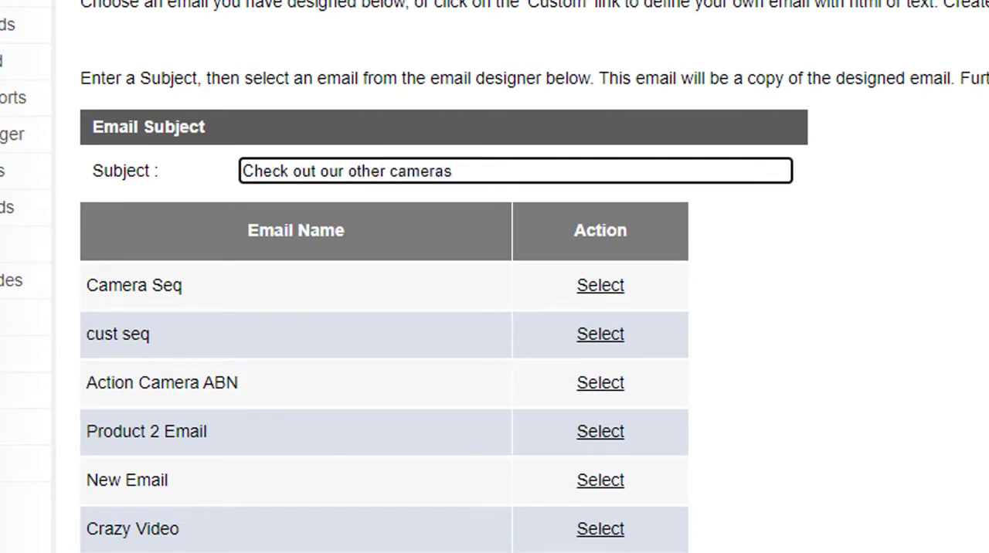
left_click(600, 297)
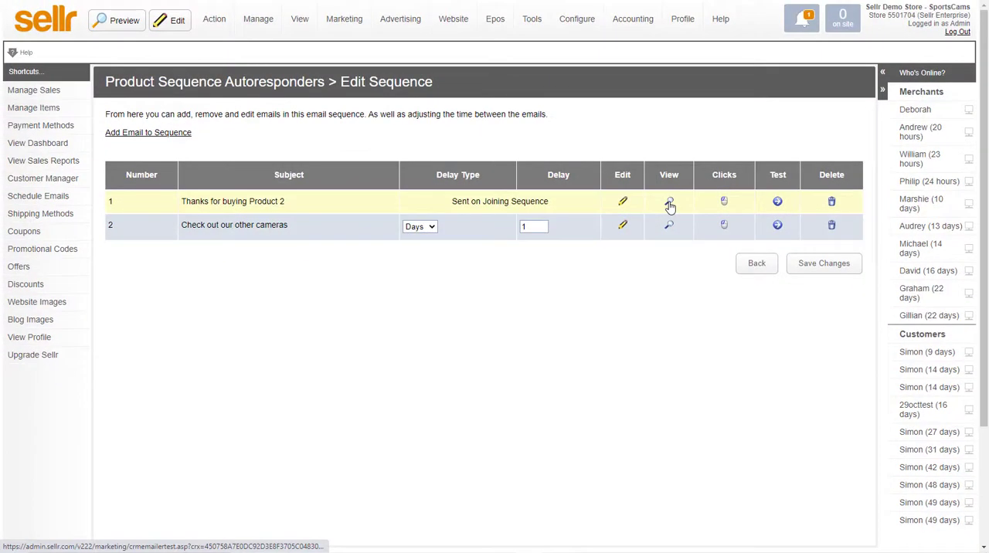
Step: Preview both emails in the sequence, checking the banner, text and product list, and return to the sequence
left_click(669, 203)
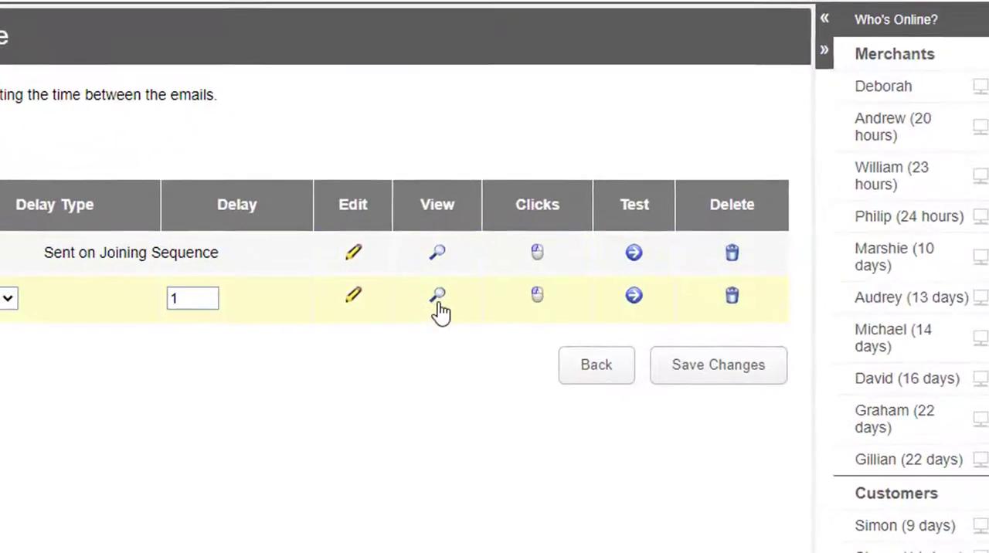
left_click(594, 251)
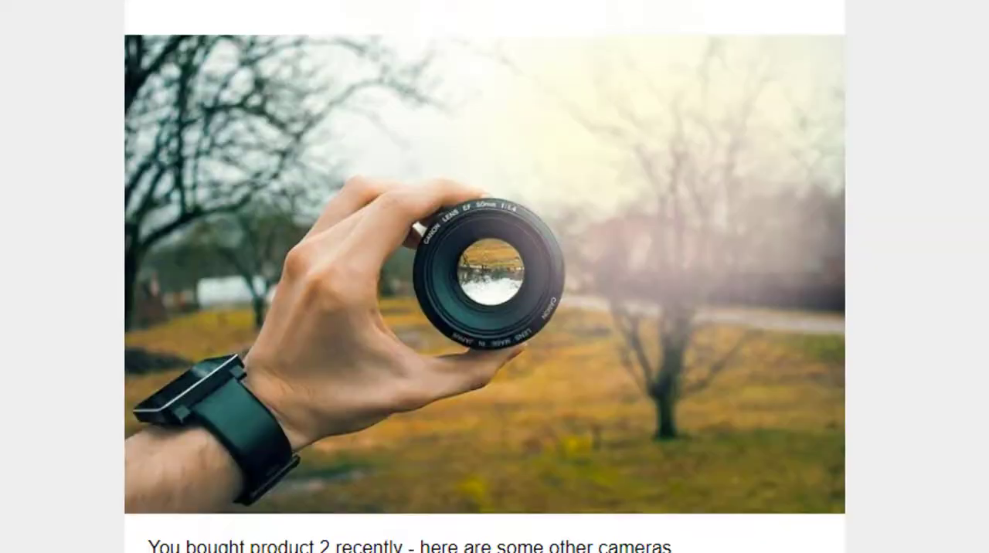
scroll(599, 498, "down", 5)
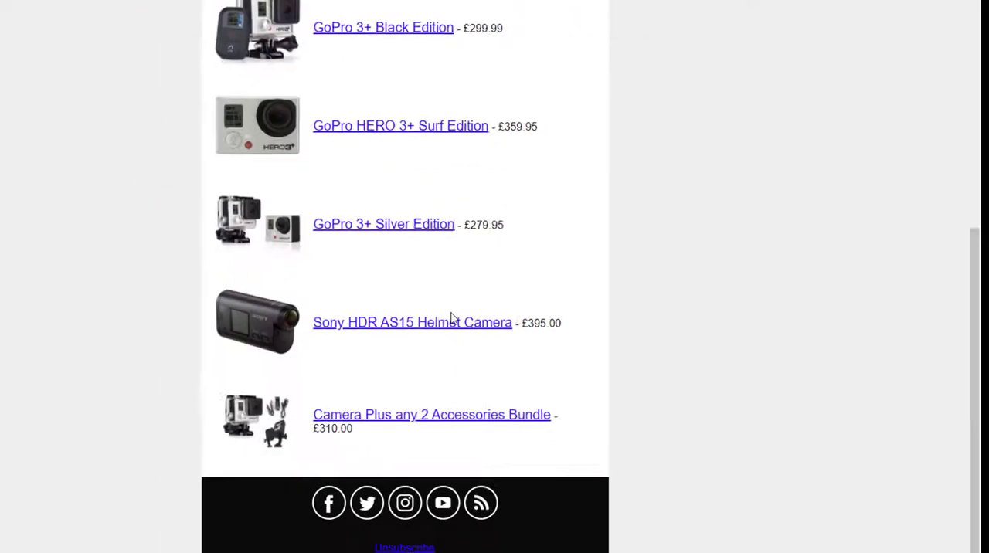
scroll(451, 318, "up", 10)
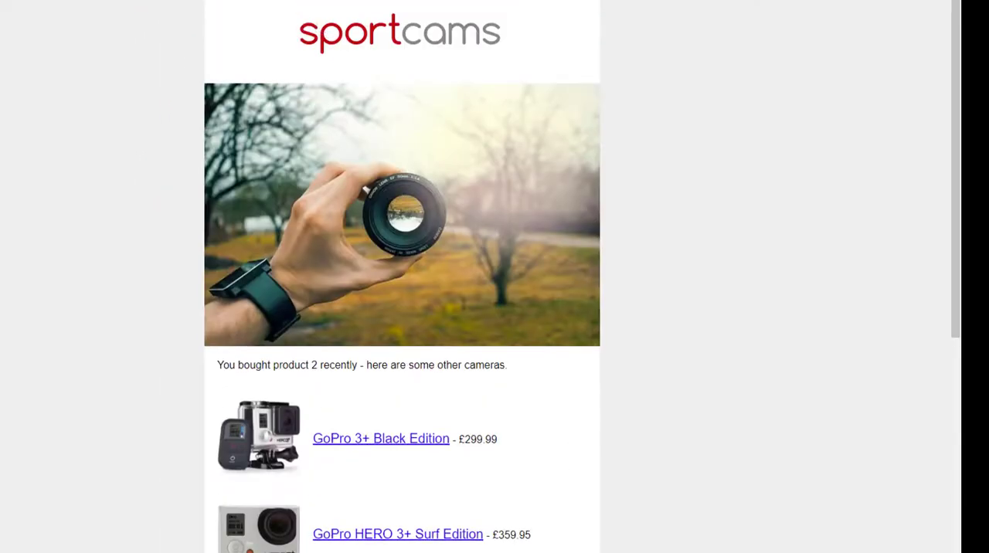
key("ctrl+w")
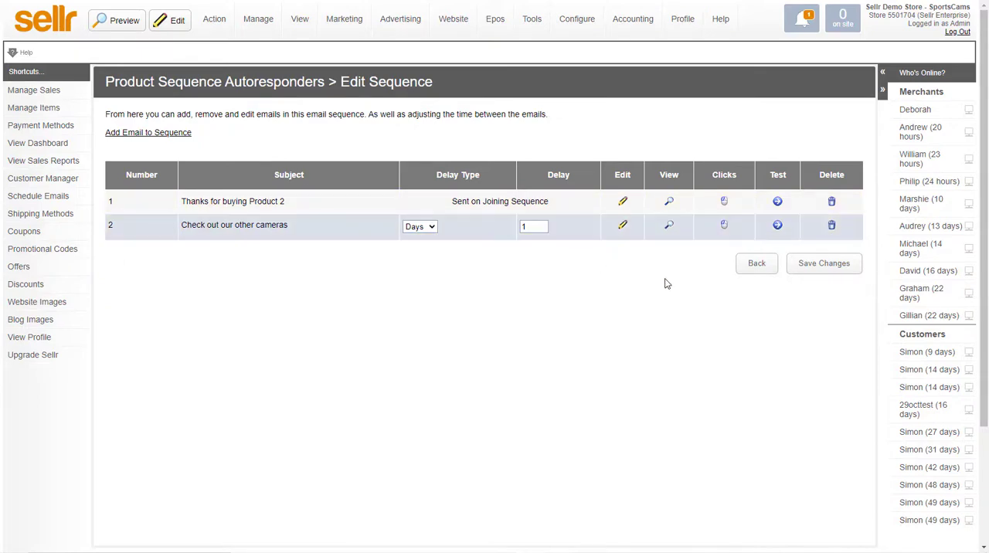
Step: Remove Product3, Product4 and Product5 from the Action Cameras sequence's item triggers, leaving Product2 selected, and return to the sequence list
left_click(756, 263)
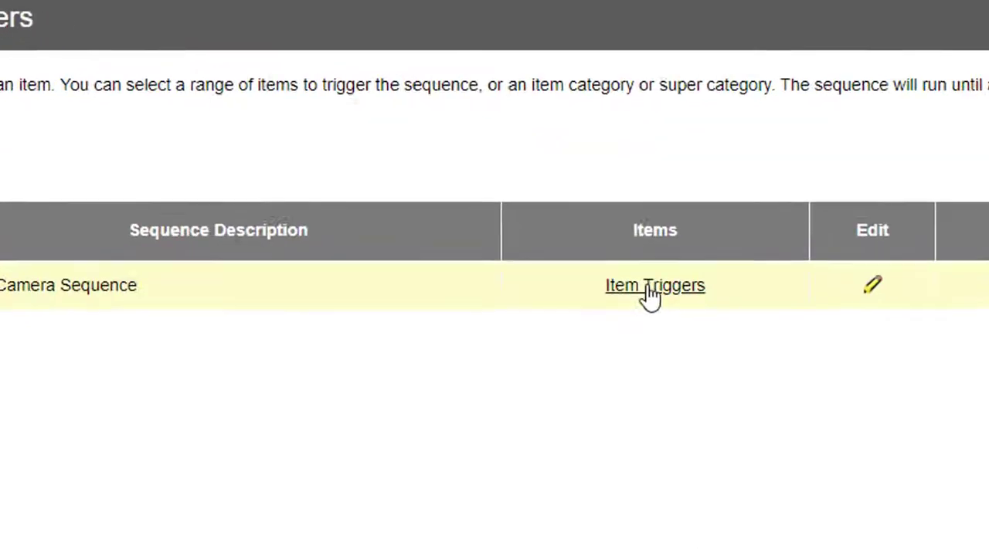
left_click(642, 216)
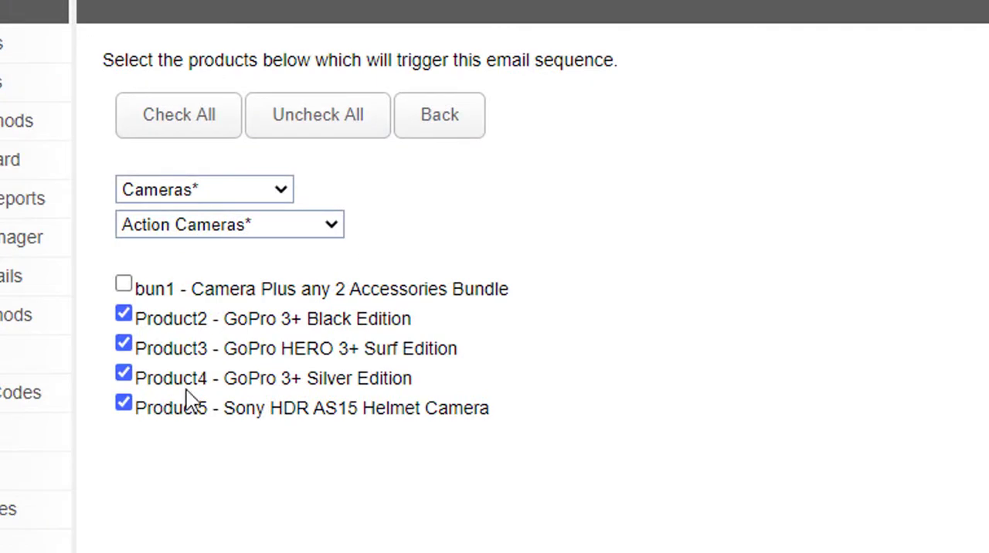
left_click(123, 374)
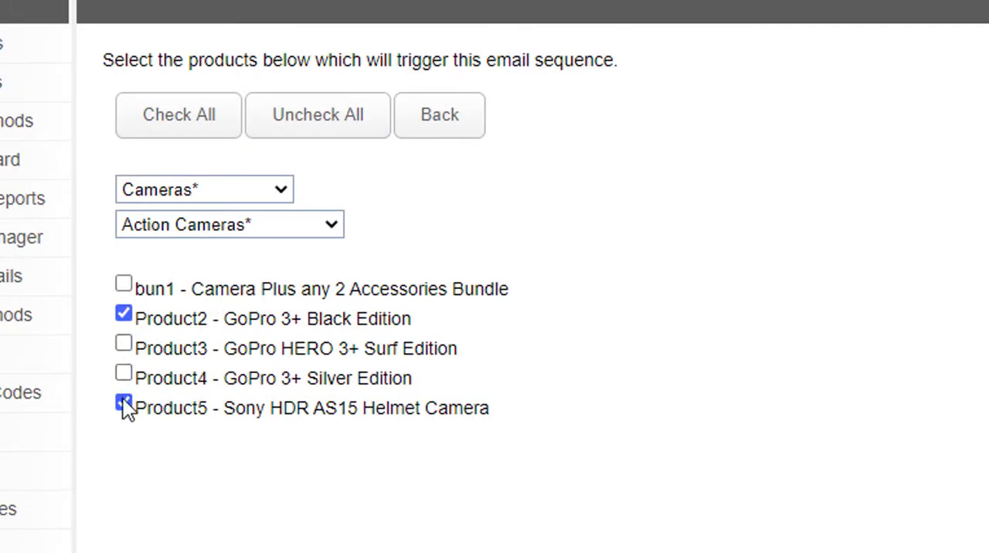
left_click(124, 403)
left_click(434, 122)
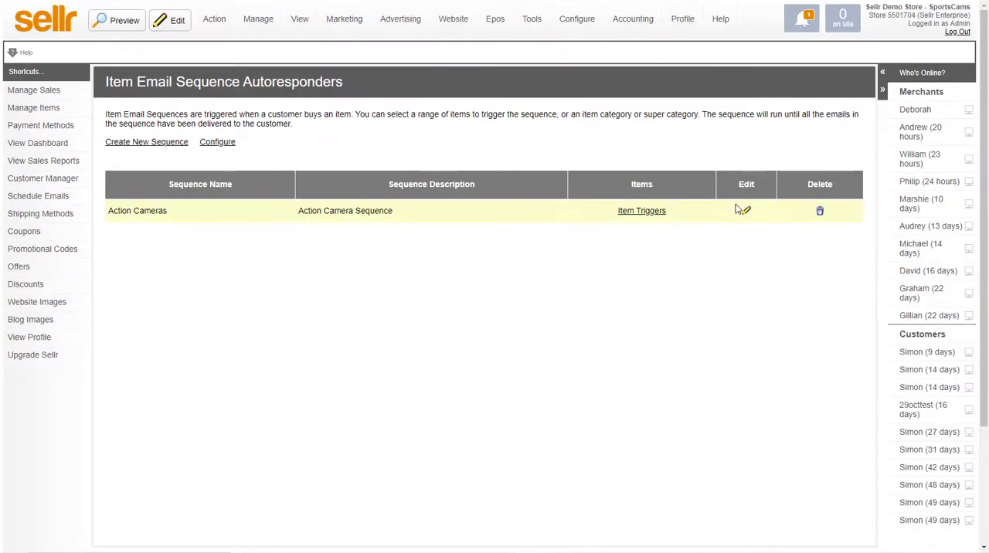
Step: Review the emails and delay settings of the Action Cameras sequence and return to the sequence list
left_click(745, 212)
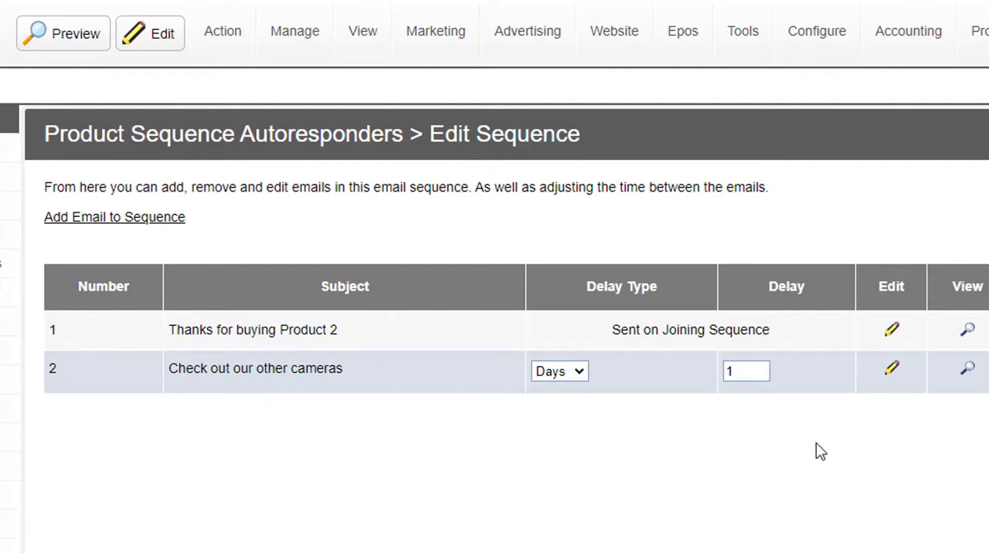
key("alt+Left")
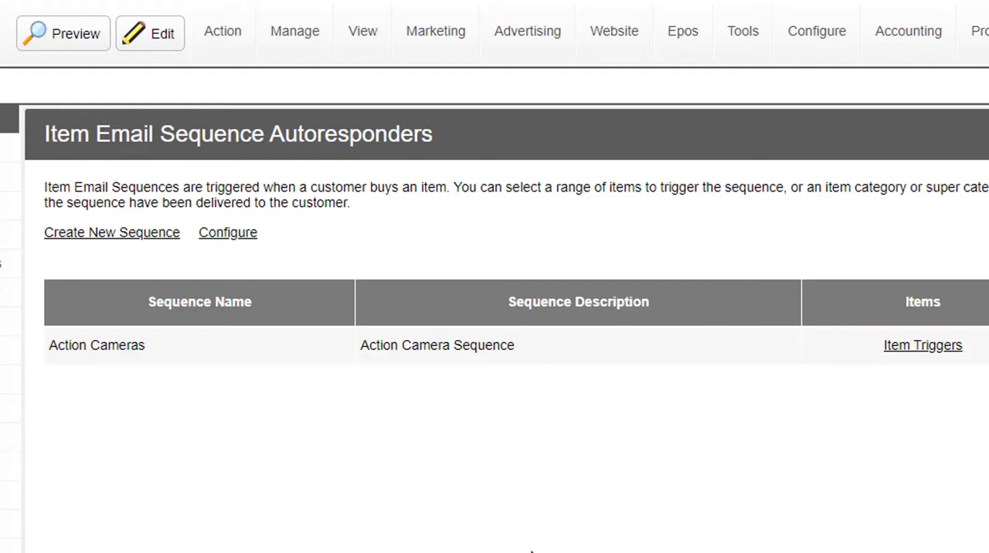
Step: Open the configuration settings for the item email sequence autoresponders
left_click(231, 234)
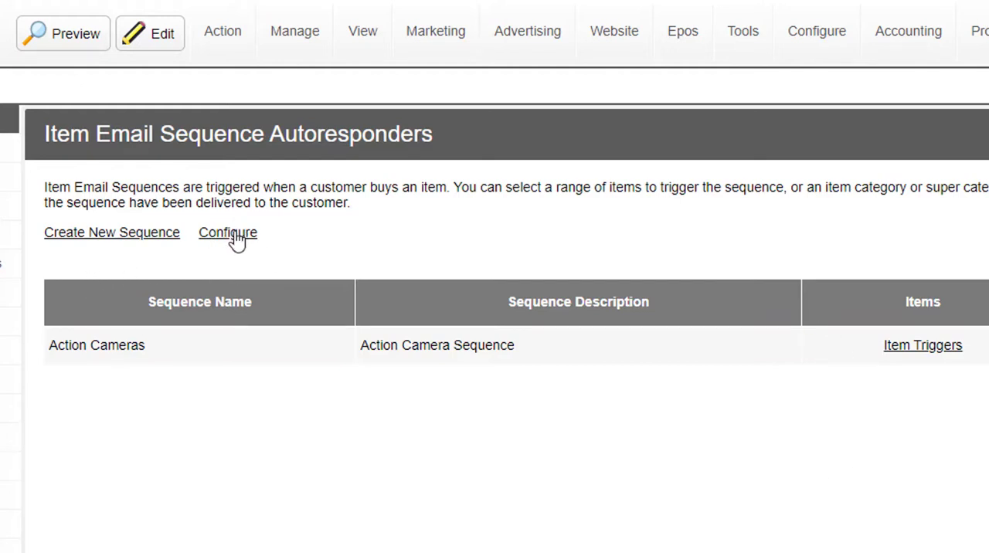